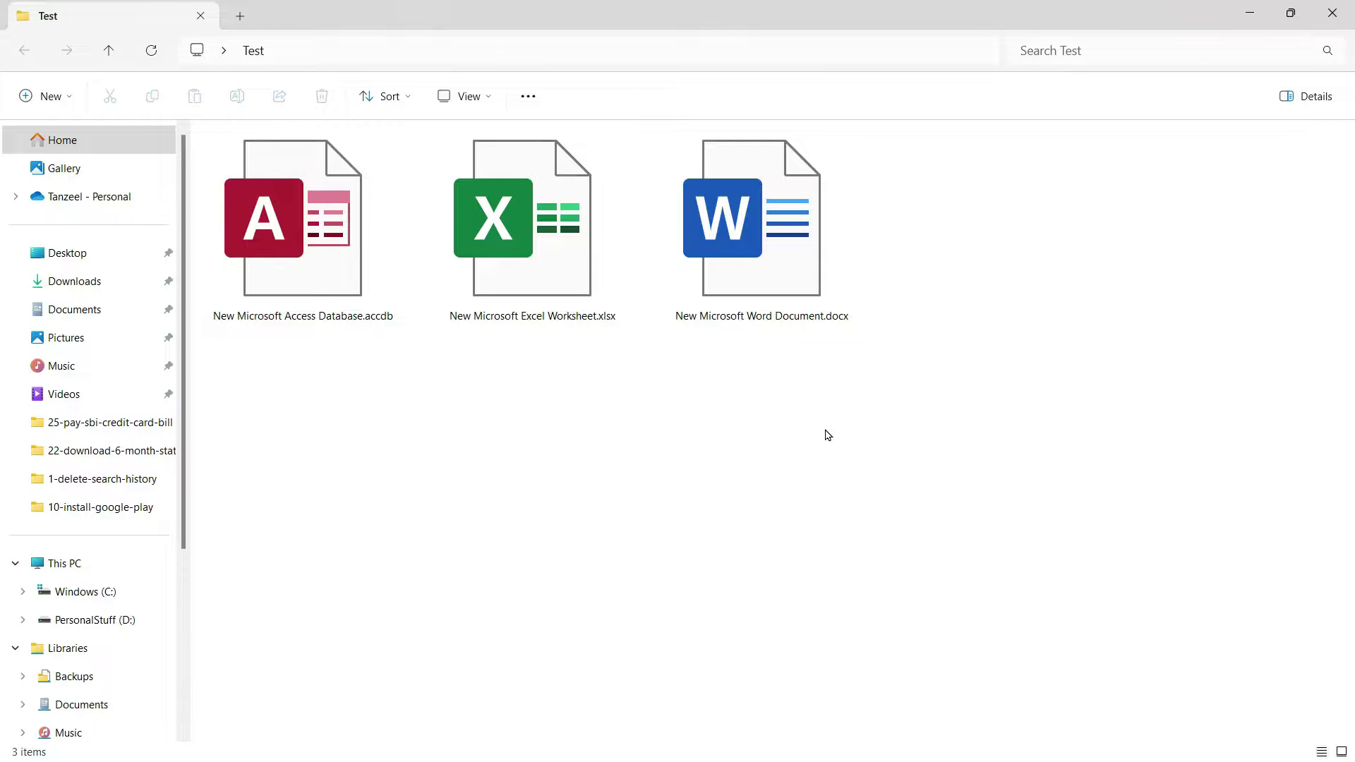
Restore down the maximized Test folder window so the desktop shows around it
{"action": "left_click", "coordinate": [1290, 13]}
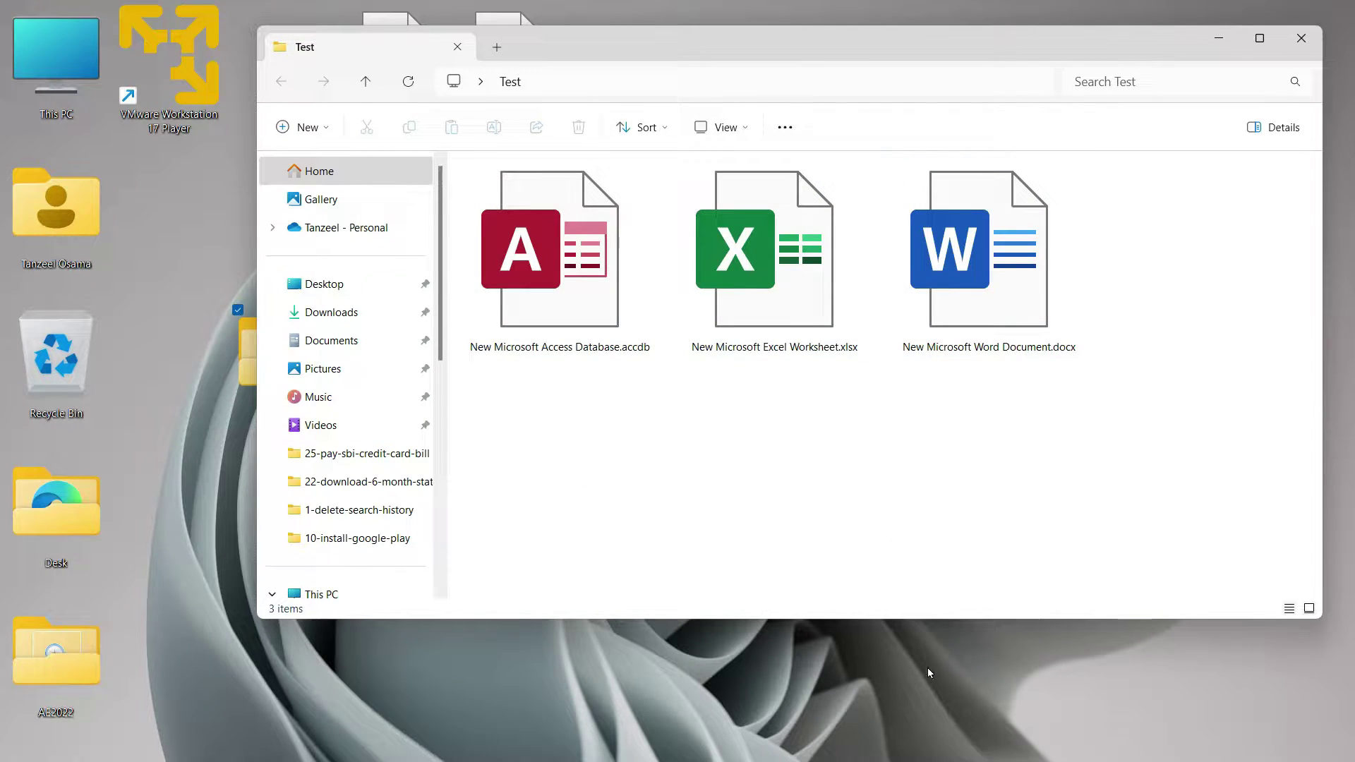
{"action": "mouse_move", "coordinate": [949, 759]}
{"action": "mouse_move", "coordinate": [988, 741]}
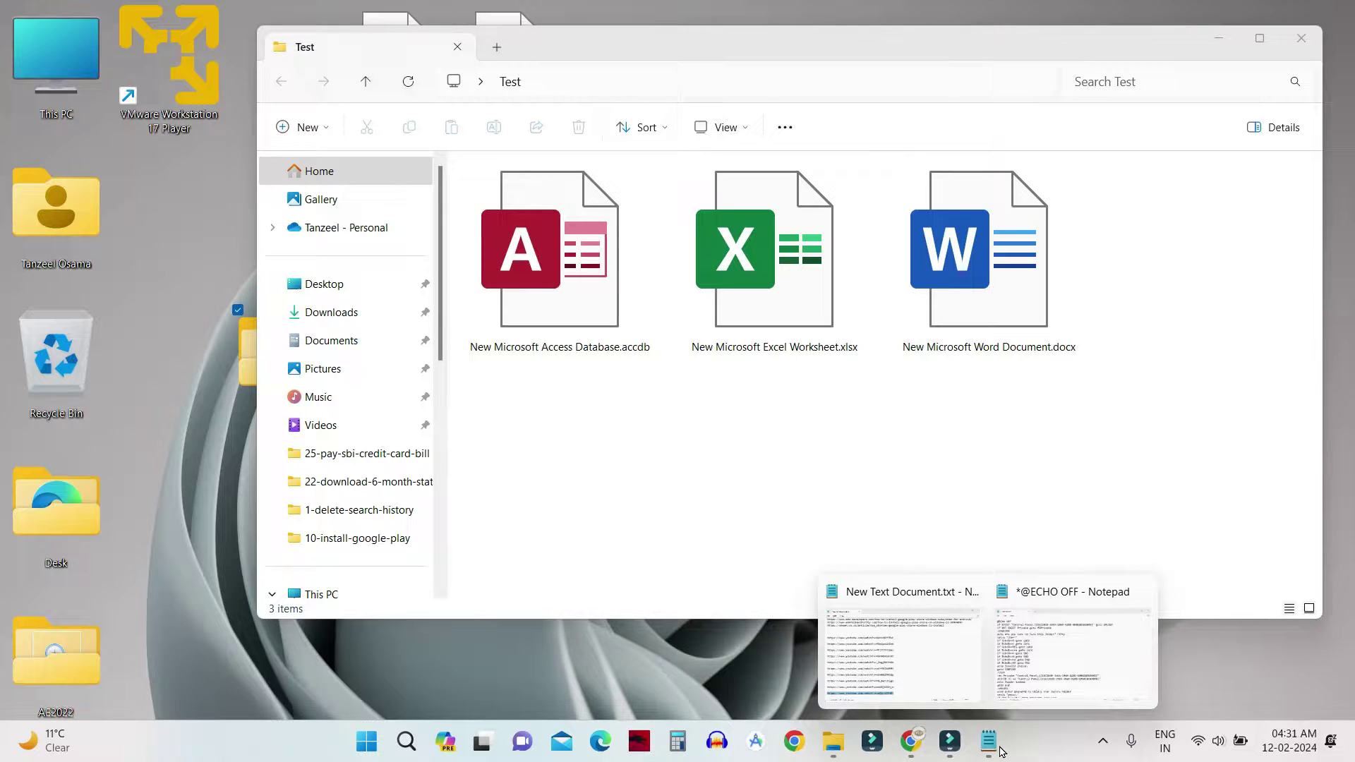
{"action": "left_click", "coordinate": [1093, 679]}
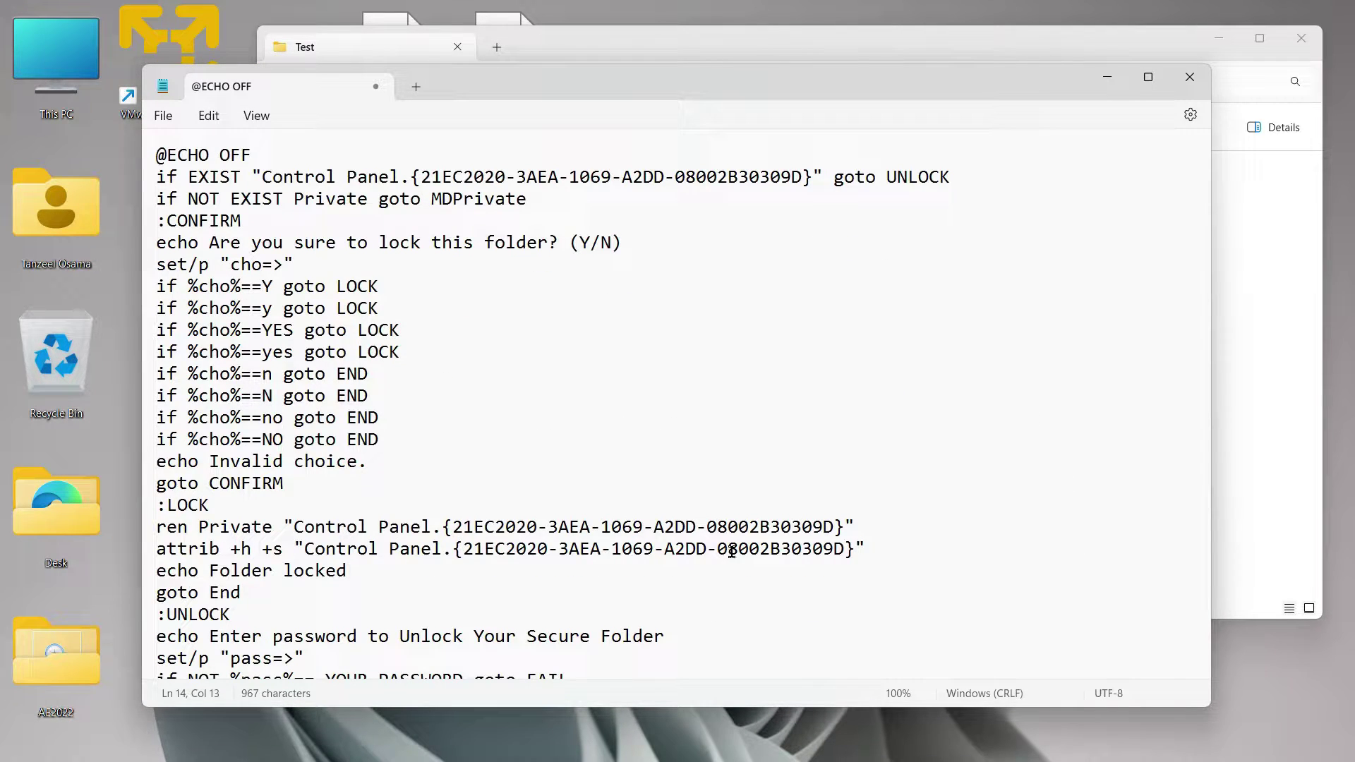
{"action": "scroll", "coordinate": [734, 552], "scroll_direction": "down", "scroll_amount": 4}
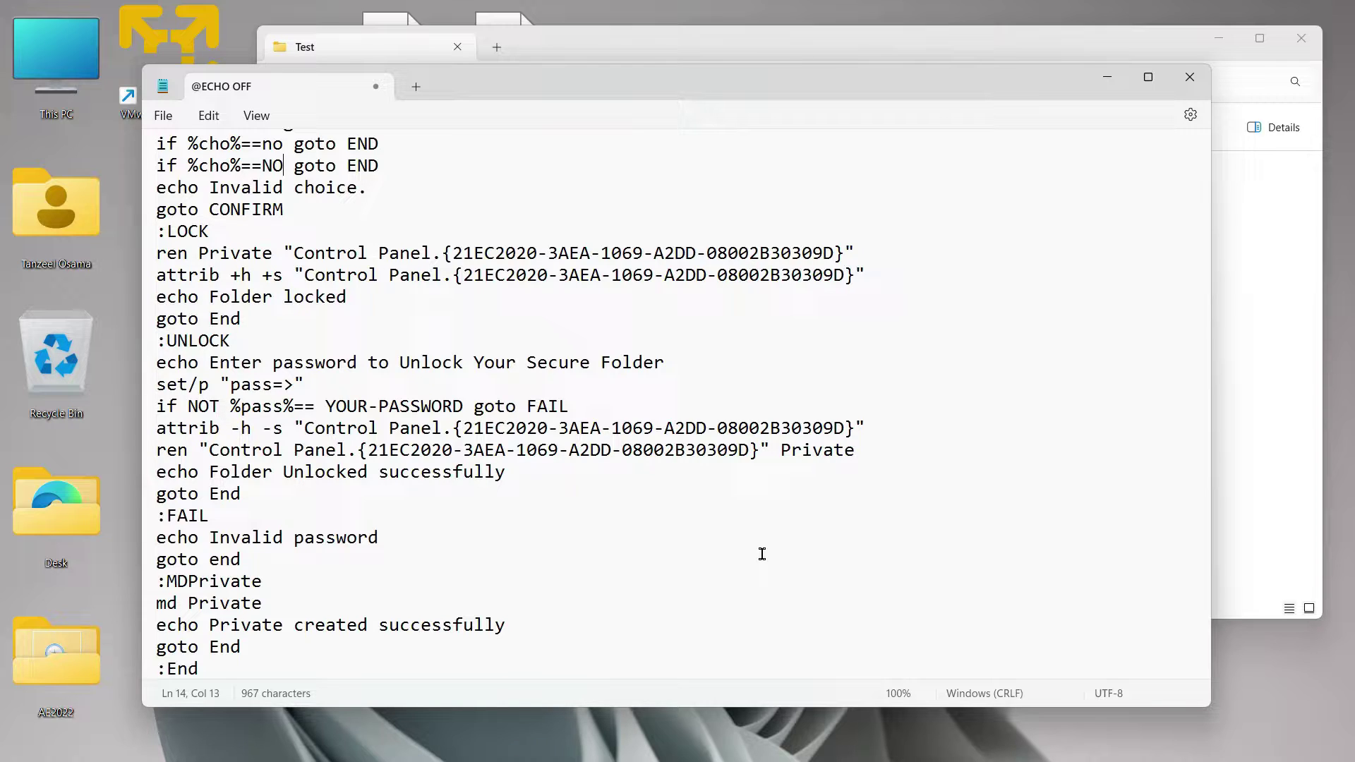
{"action": "scroll", "coordinate": [763, 554], "scroll_direction": "up", "scroll_amount": 4}
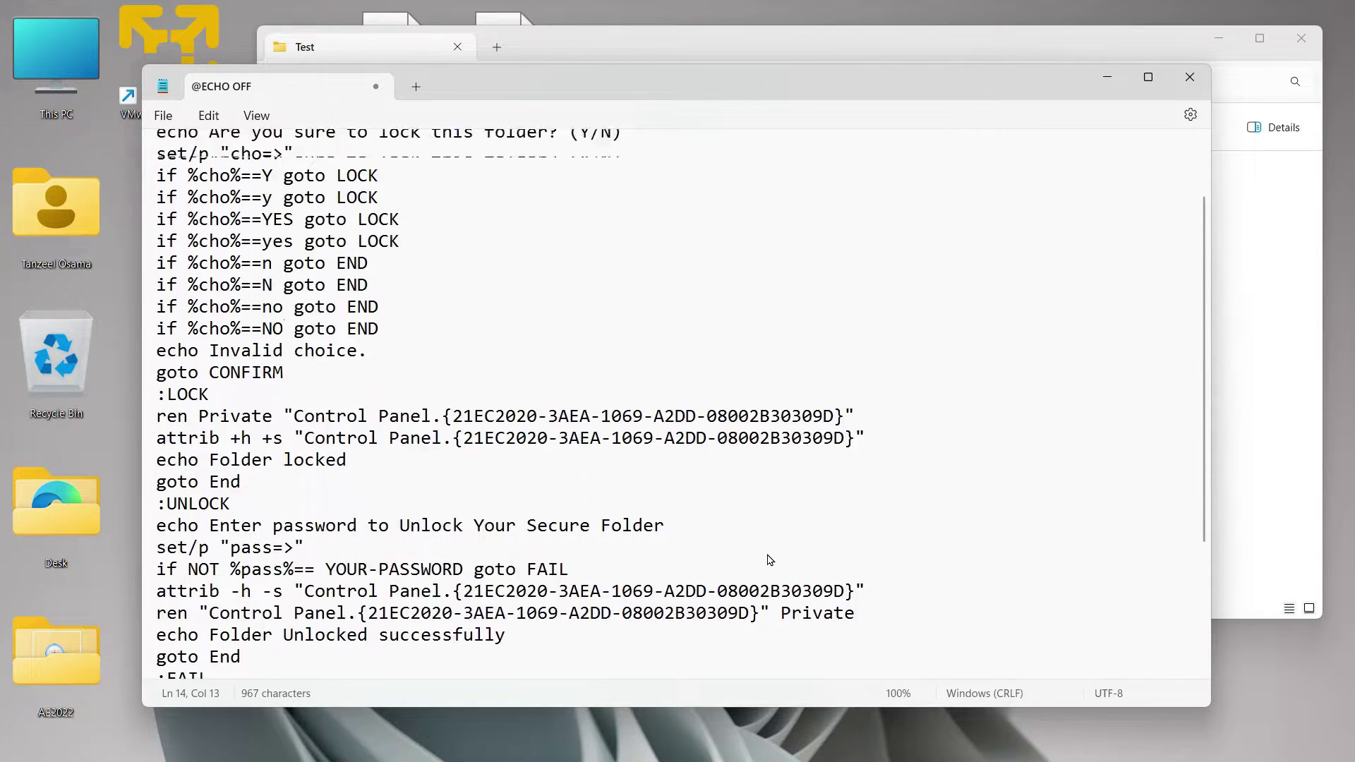
{"action": "left_click", "coordinate": [163, 115]}
Save the script as Lock.bat, type All files (*.*), in the Desktop's Test folder
{"action": "left_click", "coordinate": [180, 262]}
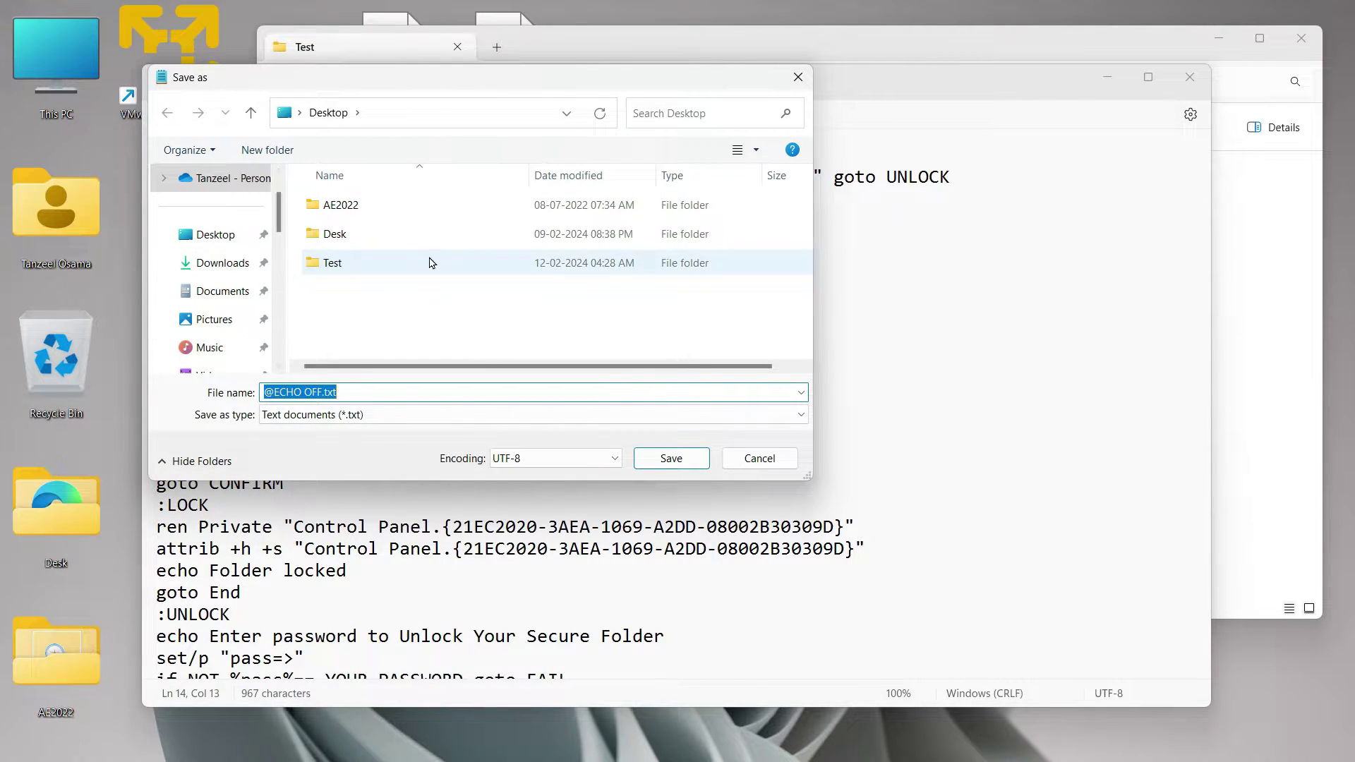
{"action": "double_click", "coordinate": [444, 263]}
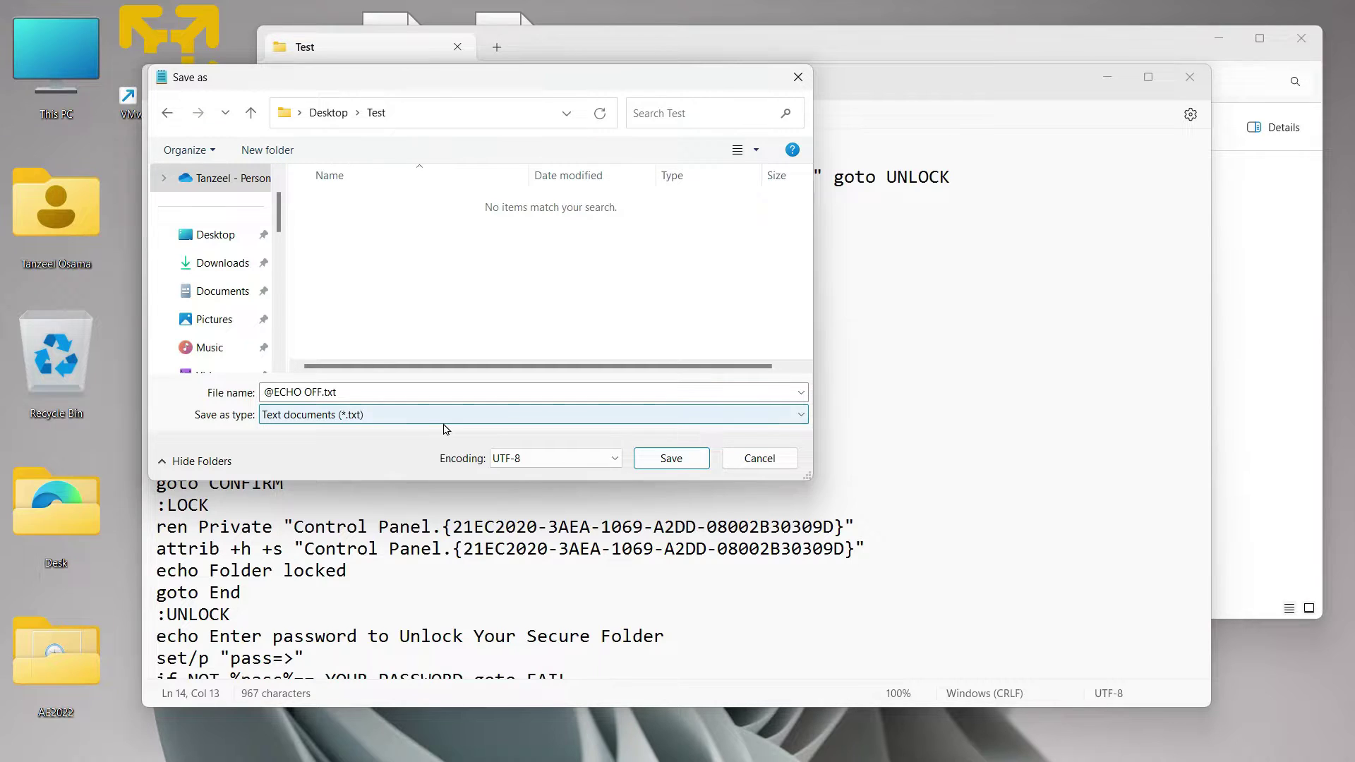
{"action": "left_click", "coordinate": [405, 387]}
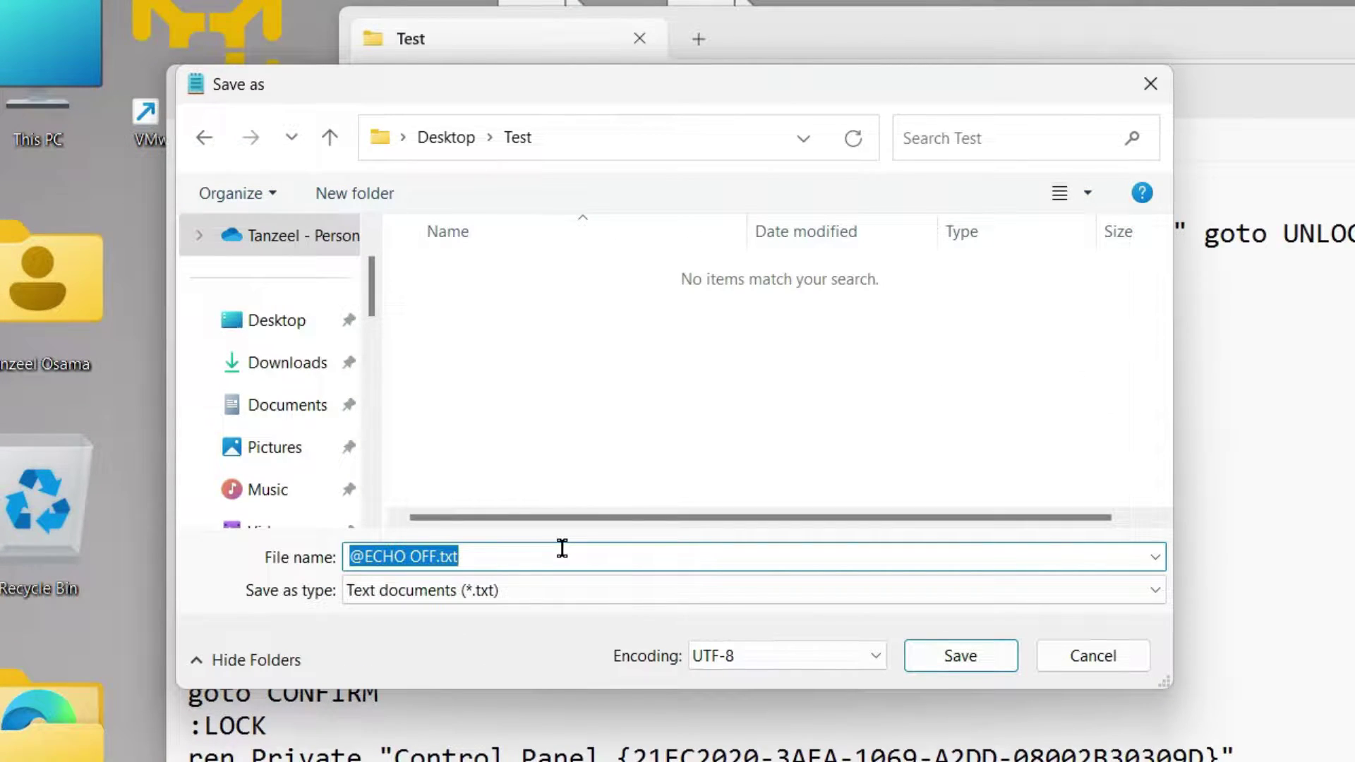
{"action": "type", "text": "Lock.bat"}
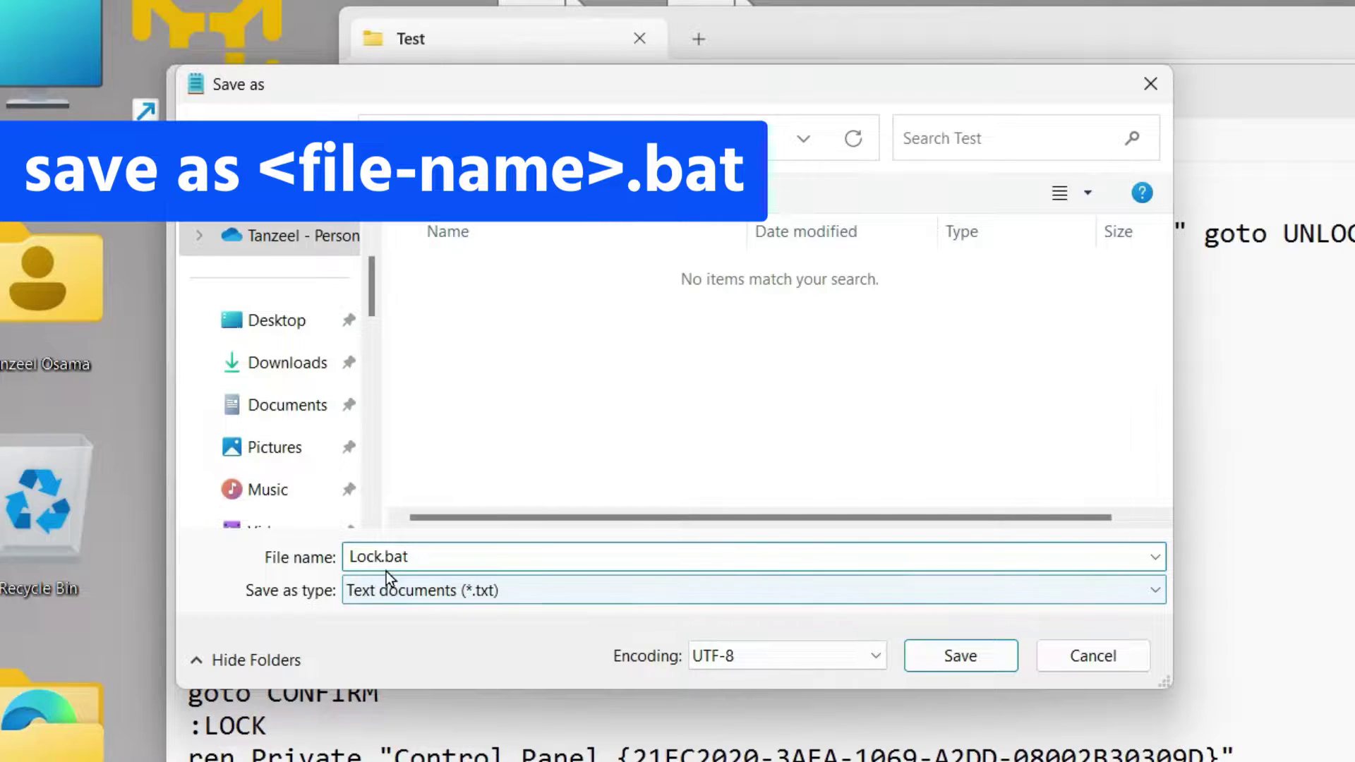
{"action": "left_click", "coordinate": [425, 597]}
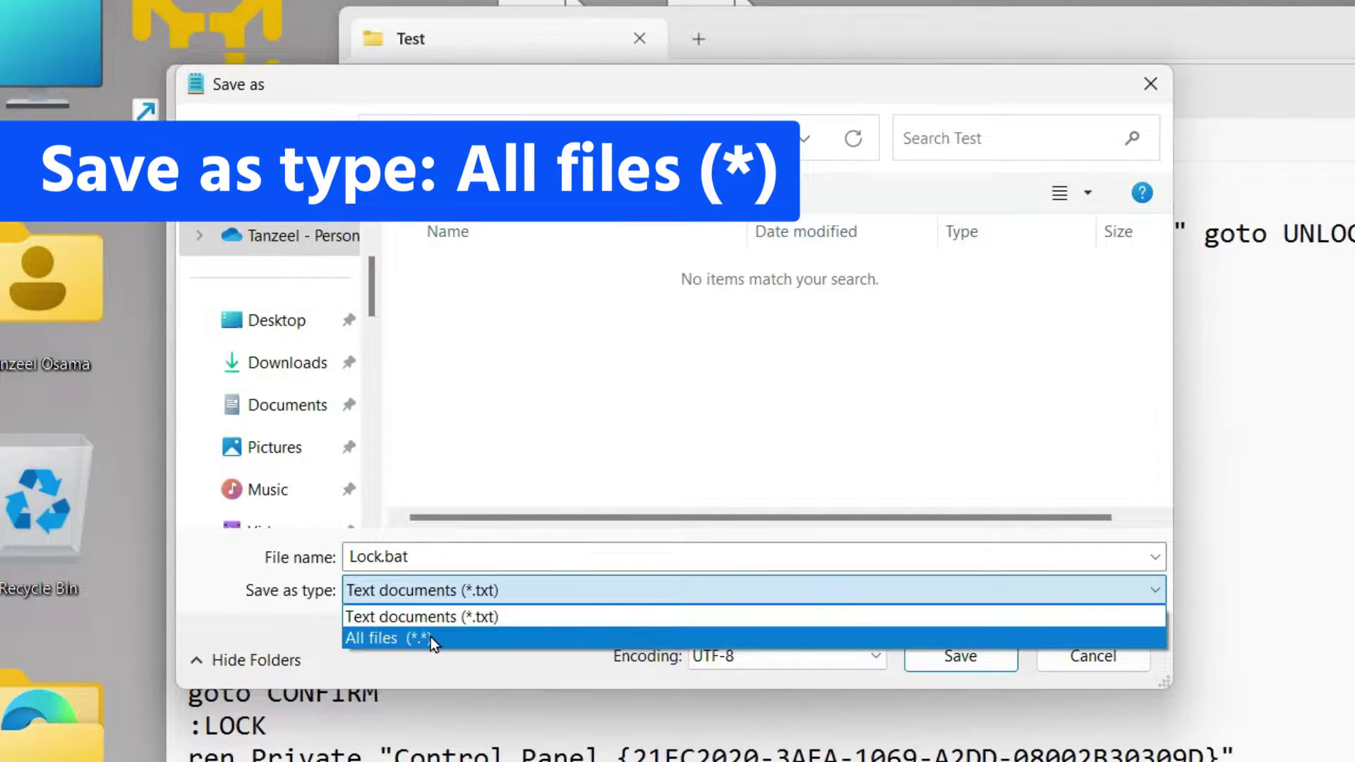
{"action": "left_click", "coordinate": [381, 639]}
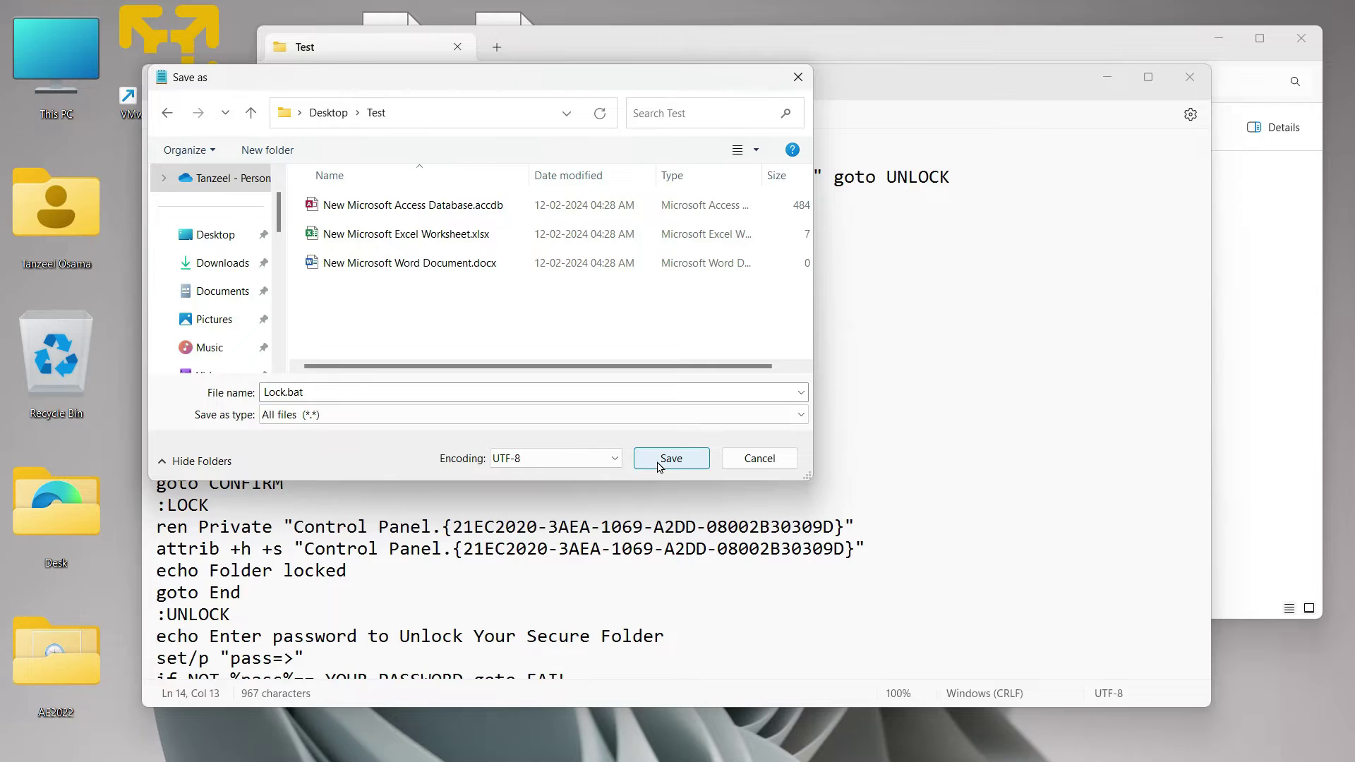
{"action": "left_click", "coordinate": [657, 460]}
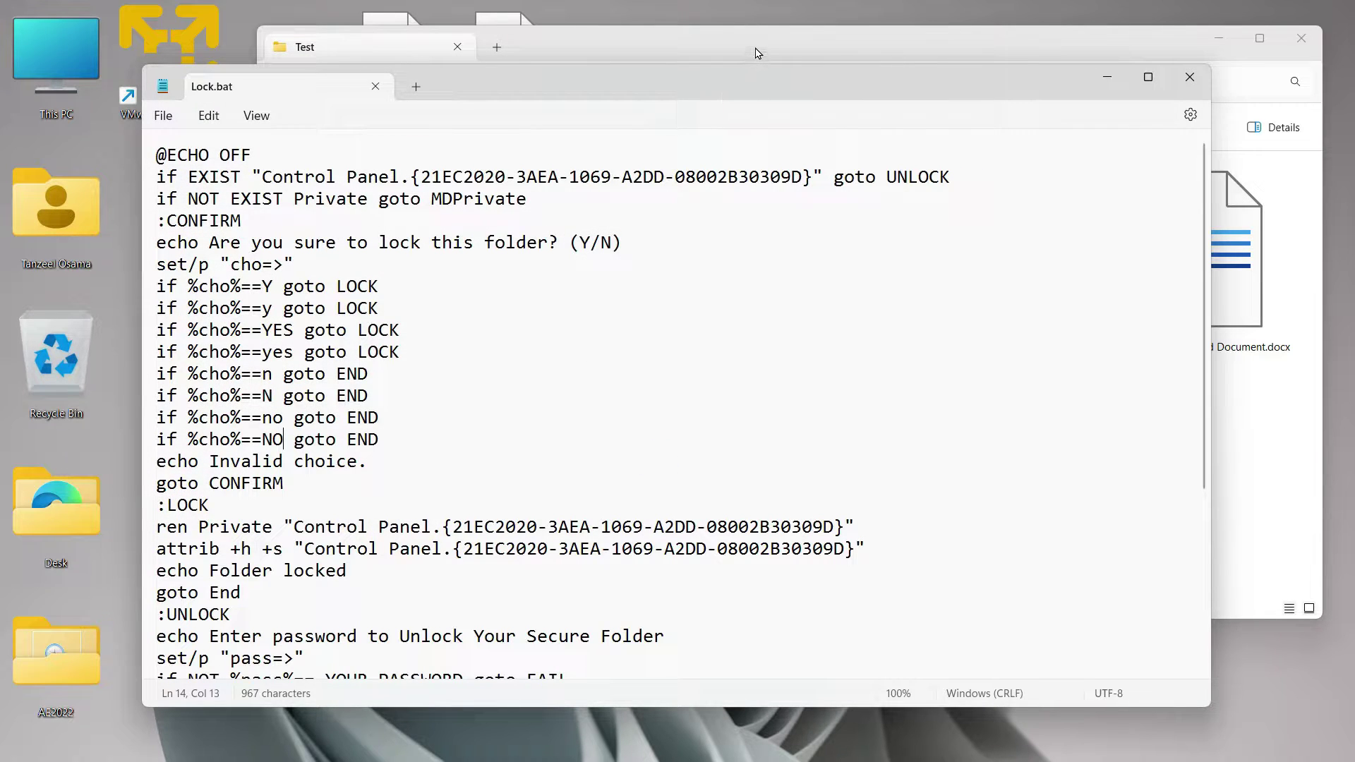
Run Lock.bat in the Test folder to create the Private folder
{"action": "left_click", "coordinate": [755, 52]}
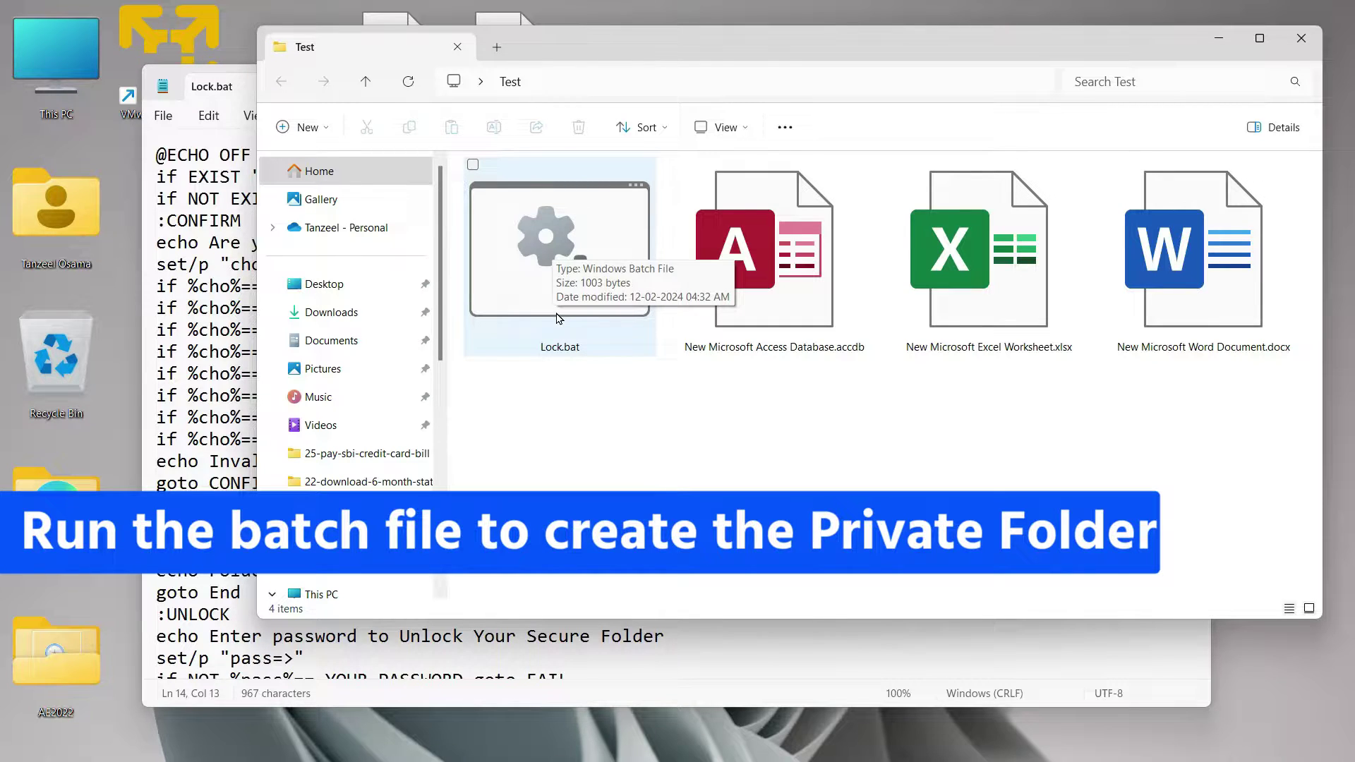
{"action": "double_click", "coordinate": [557, 318]}
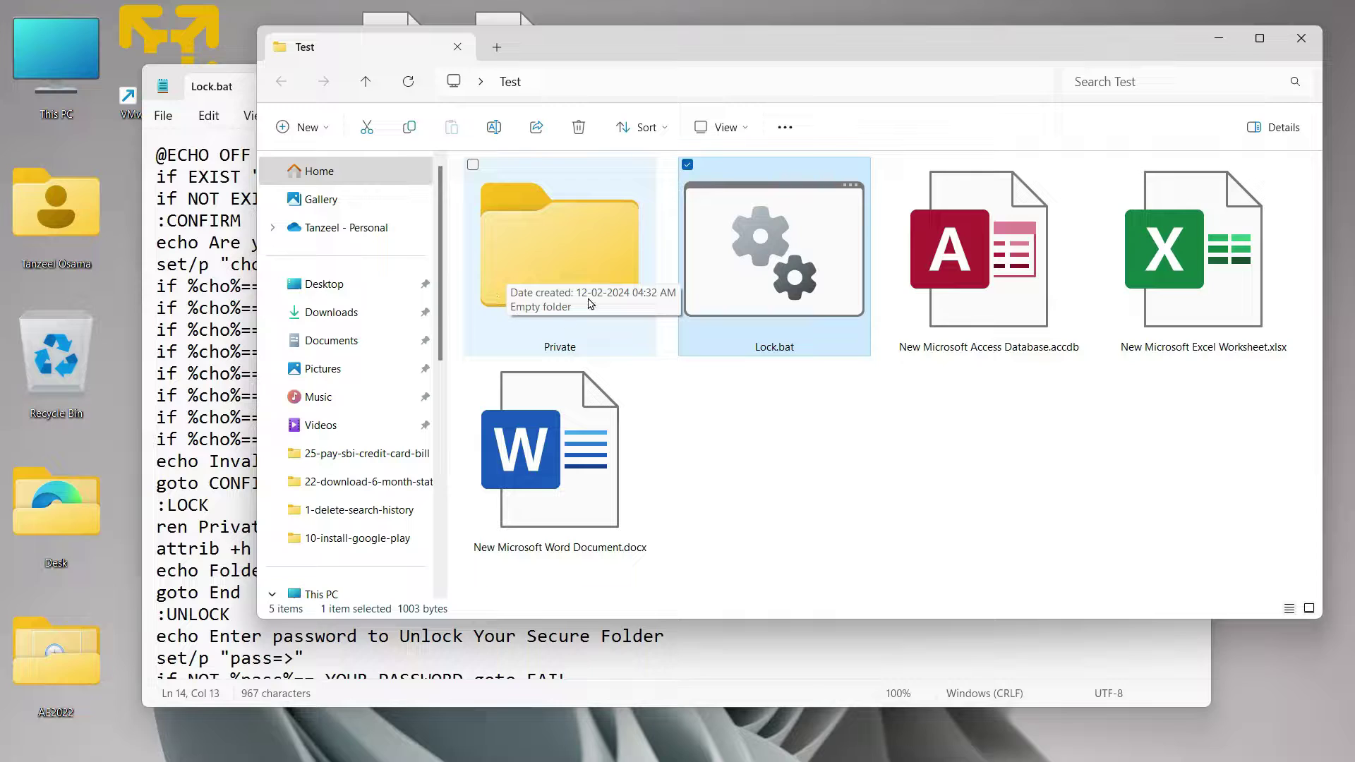
{"action": "left_click", "coordinate": [827, 432]}
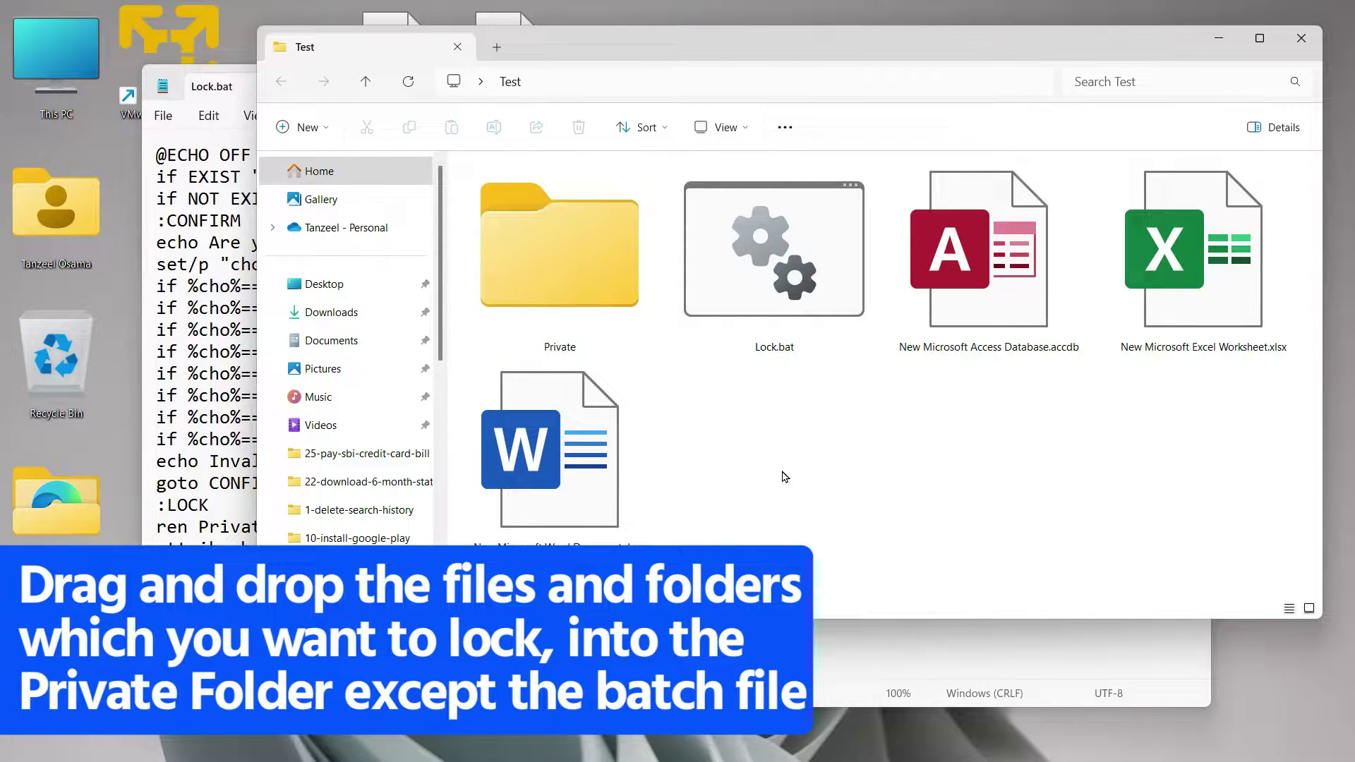
Move the Word, Access and Excel files into the Private folder
{"action": "left_click_drag", "start_coordinate": [562, 496], "coordinate": [556, 302]}
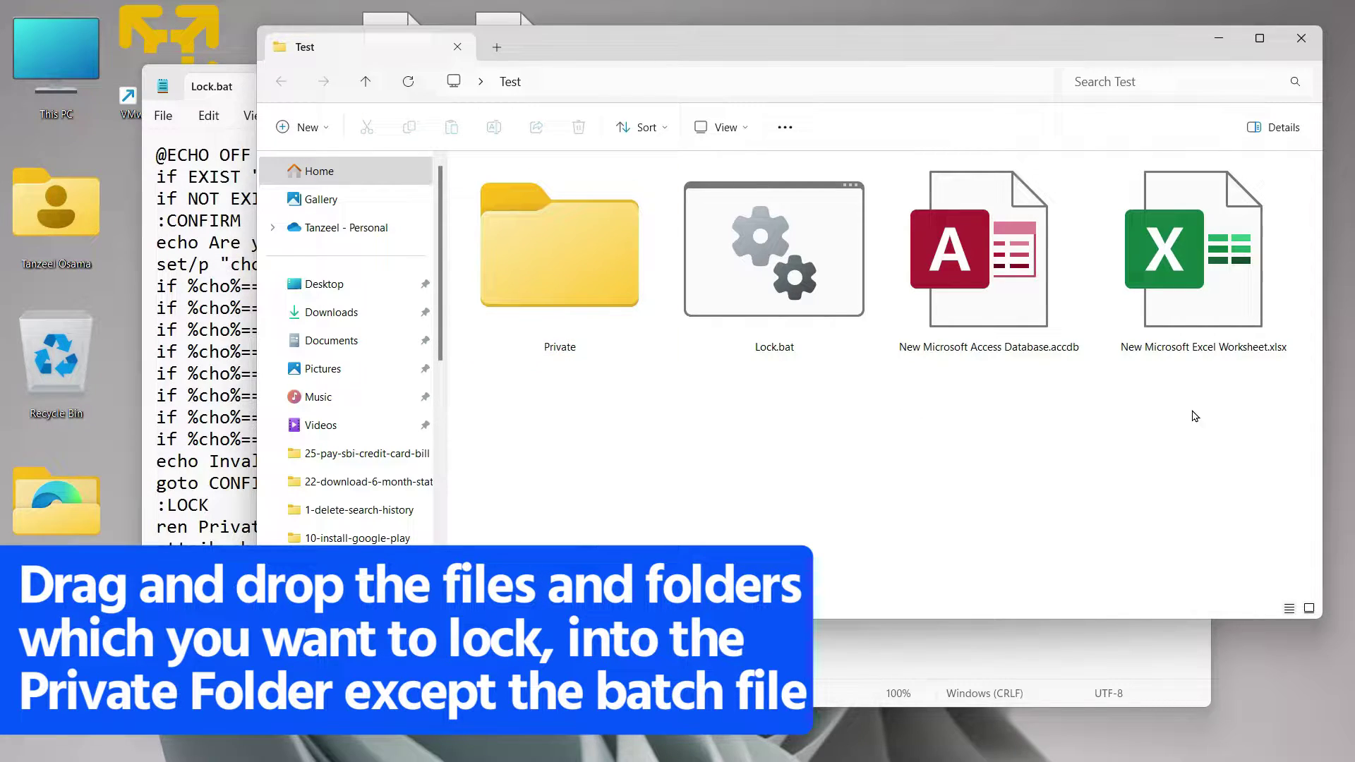
{"action": "left_click_drag", "start_coordinate": [1194, 412], "coordinate": [1091, 356]}
{"action": "left_click_drag", "start_coordinate": [975, 250], "coordinate": [571, 256]}
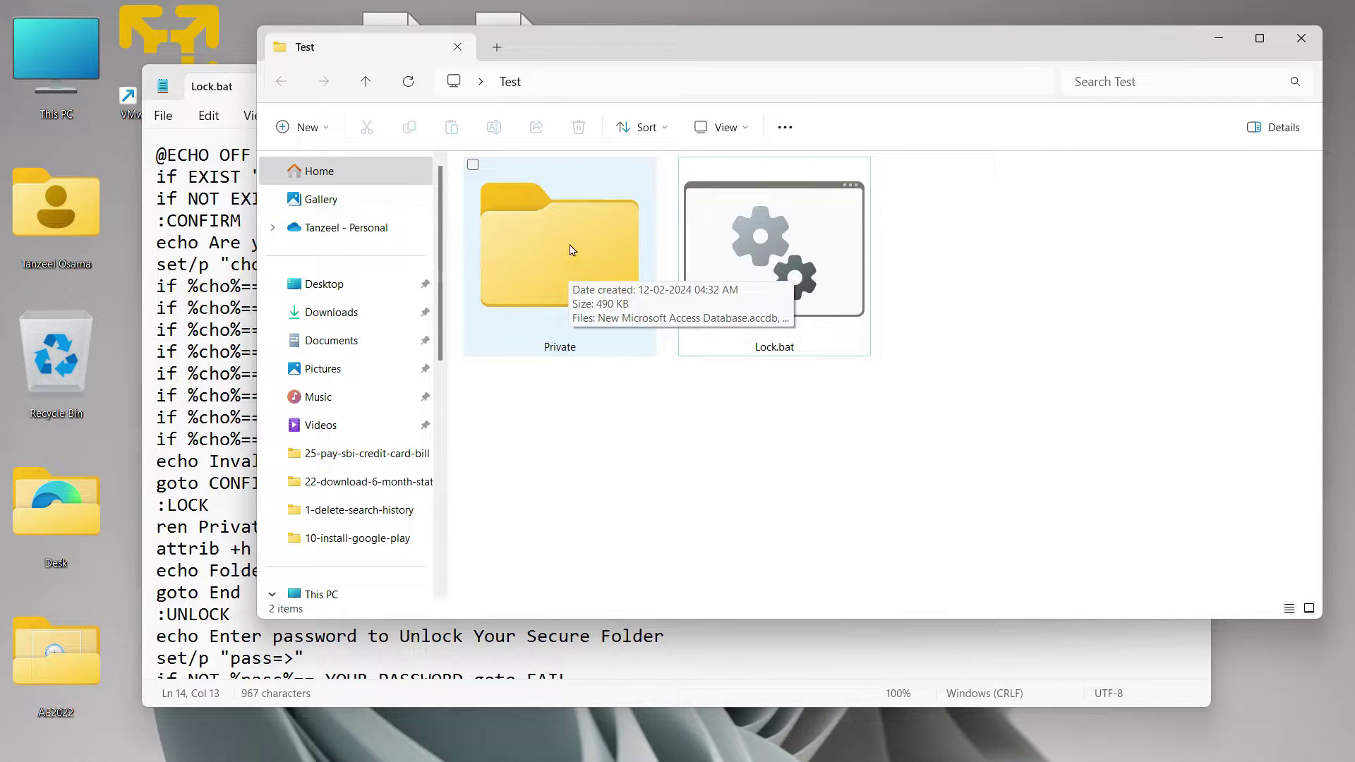
Run Lock.bat again and answer y to lock and hide the Private folder
{"action": "left_click", "coordinate": [741, 300]}
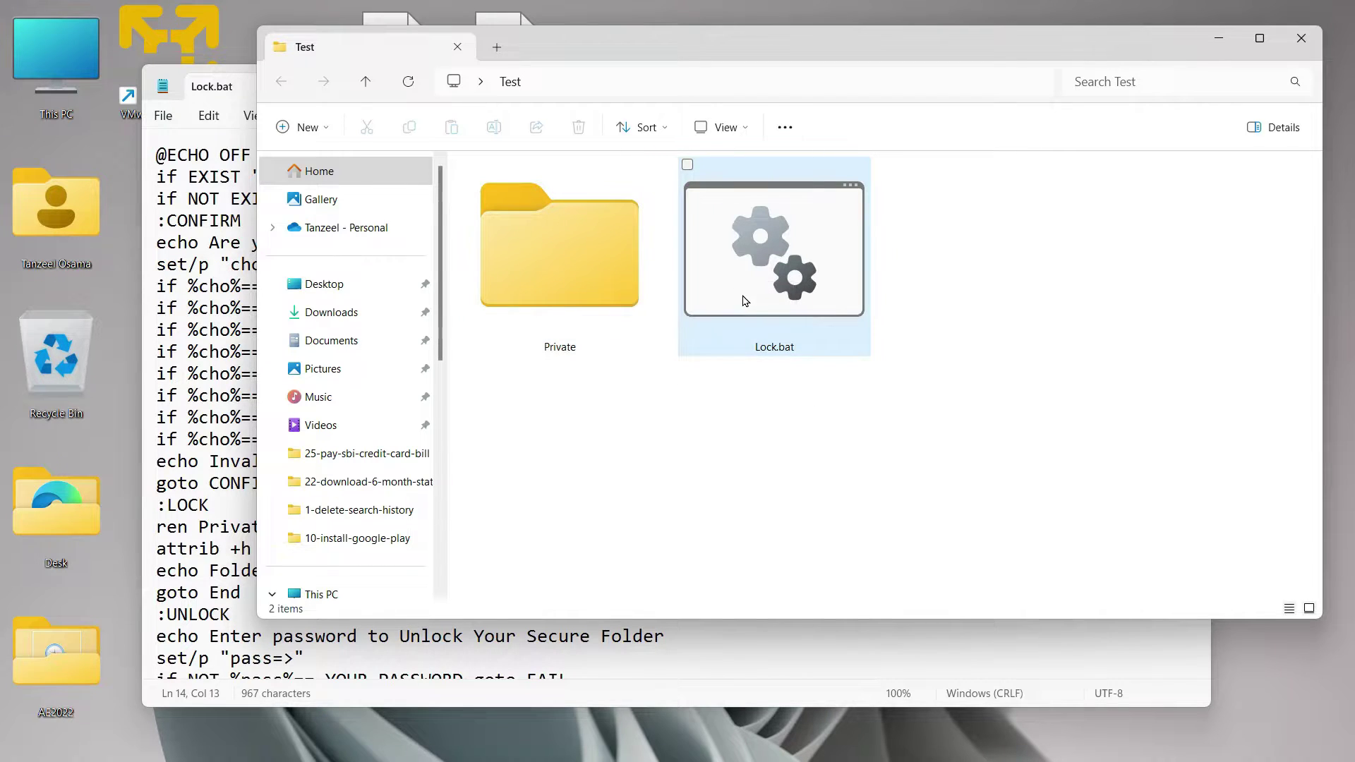
{"action": "double_click", "coordinate": [758, 287]}
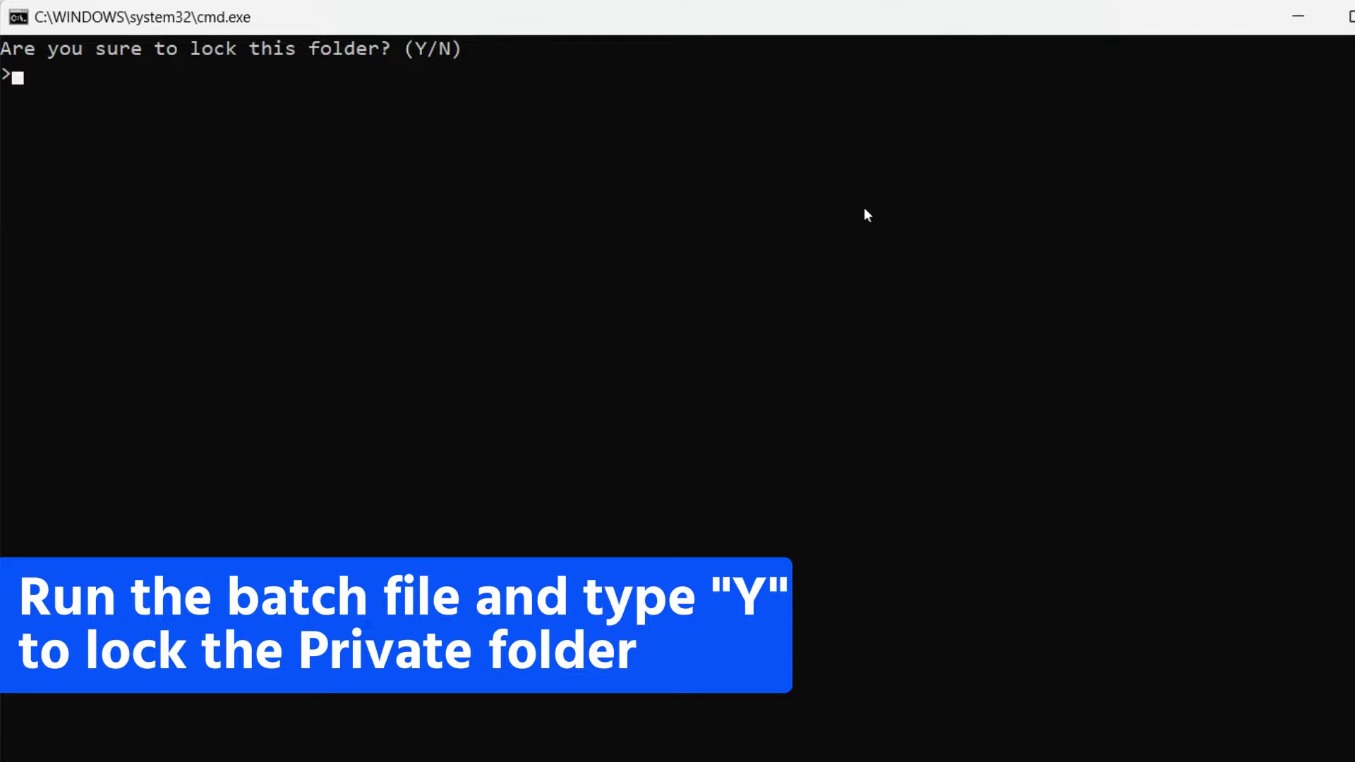
{"action": "type", "text": "y"}
{"action": "key", "text": "Return"}
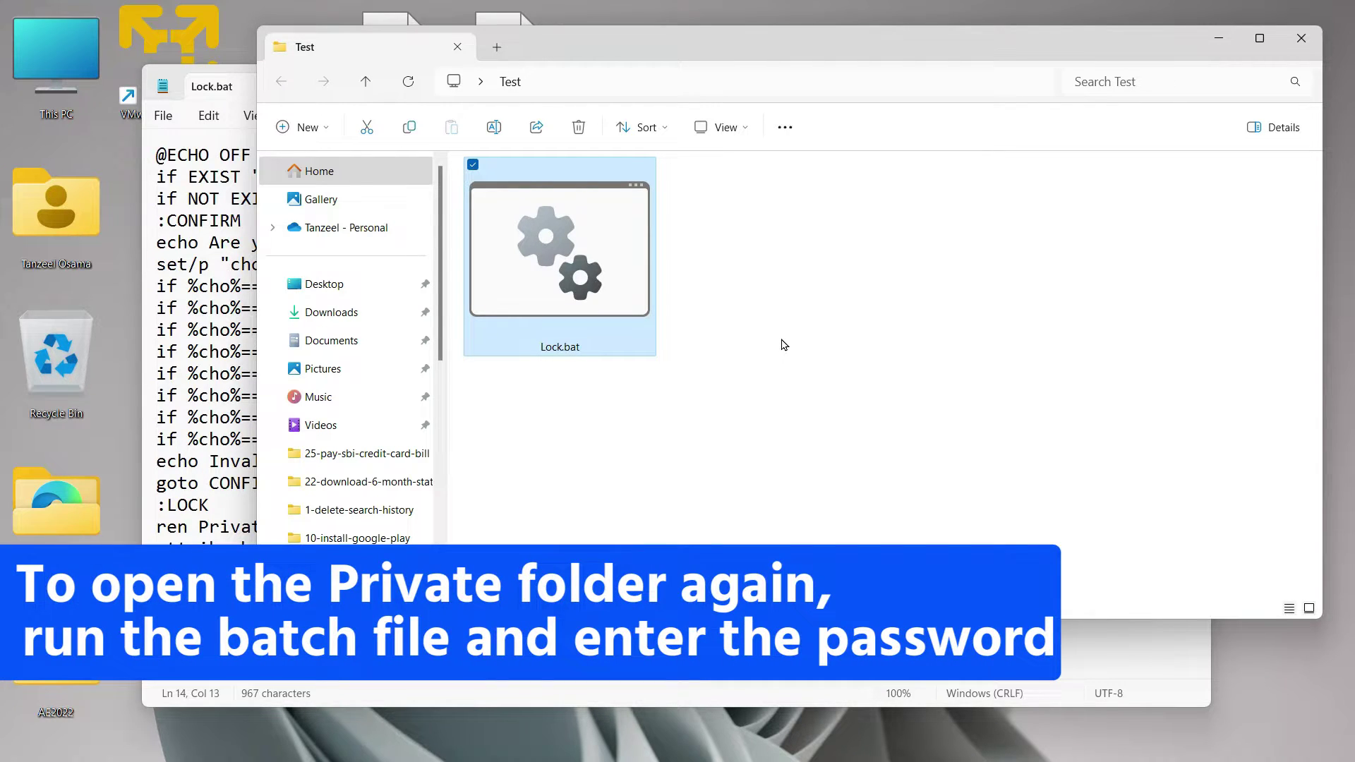
Run Lock.bat to reach its unlock password prompt, with Notepad's script uncovered
{"action": "double_click", "coordinate": [569, 268]}
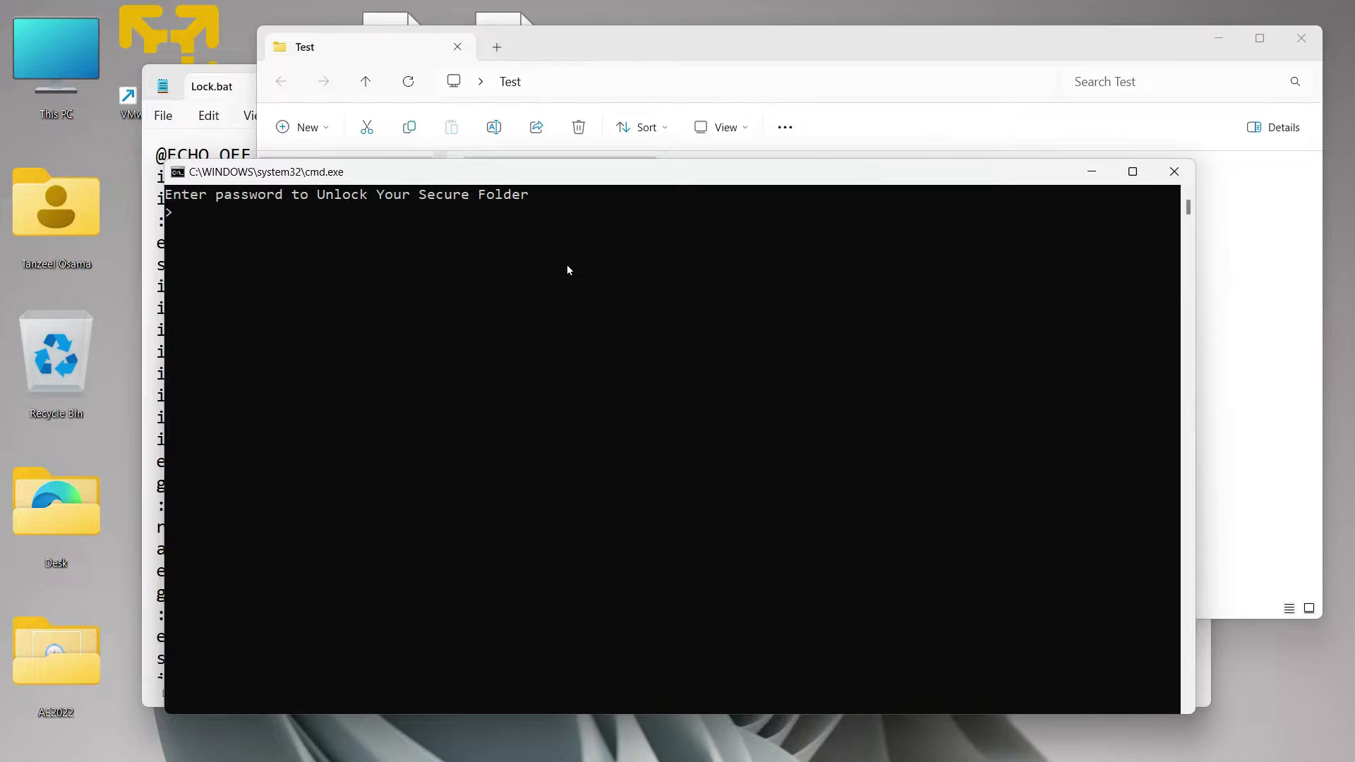
{"action": "left_click_drag", "start_coordinate": [591, 173], "coordinate": [627, 69]}
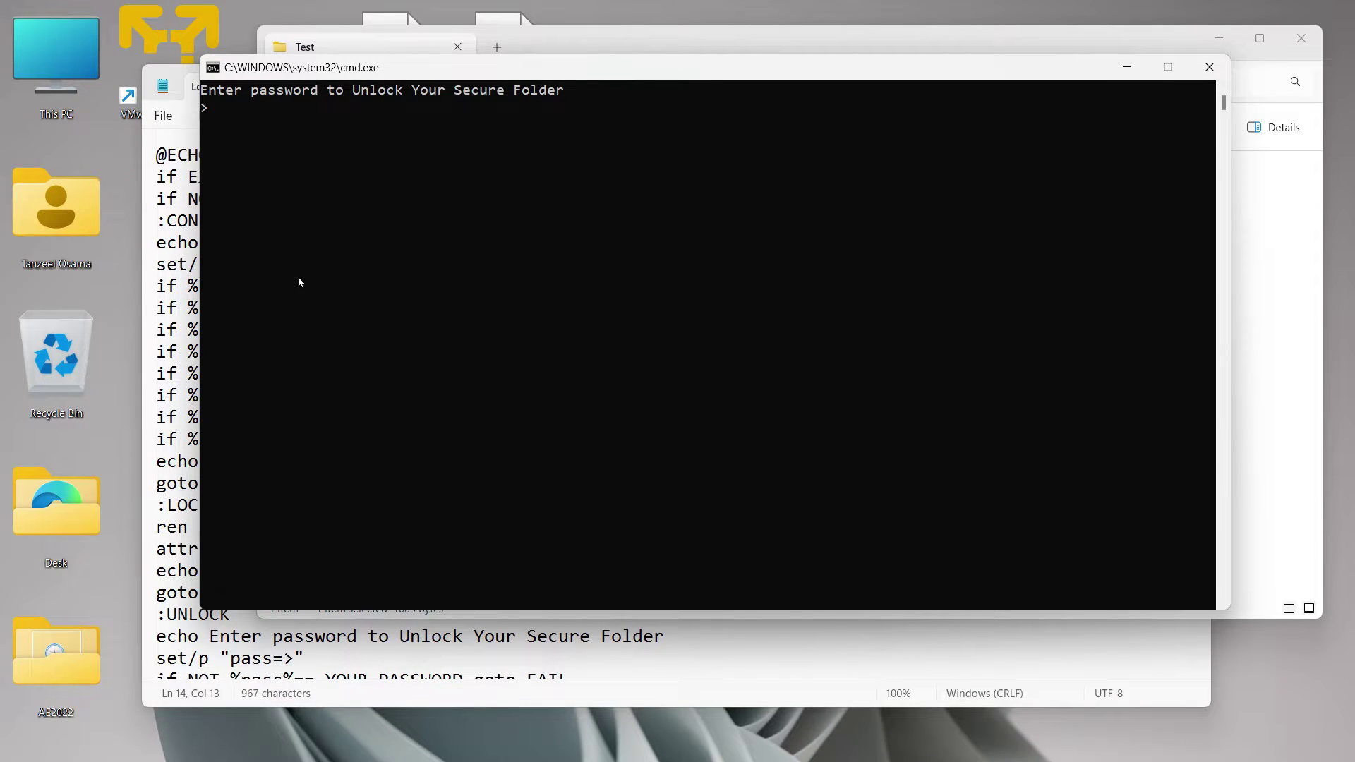
{"action": "left_click", "coordinate": [178, 308]}
Replace the YOUR-PASSWORD placeholder in the unlock check with your chosen password
{"action": "scroll", "coordinate": [474, 459], "scroll_direction": "down", "scroll_amount": 1}
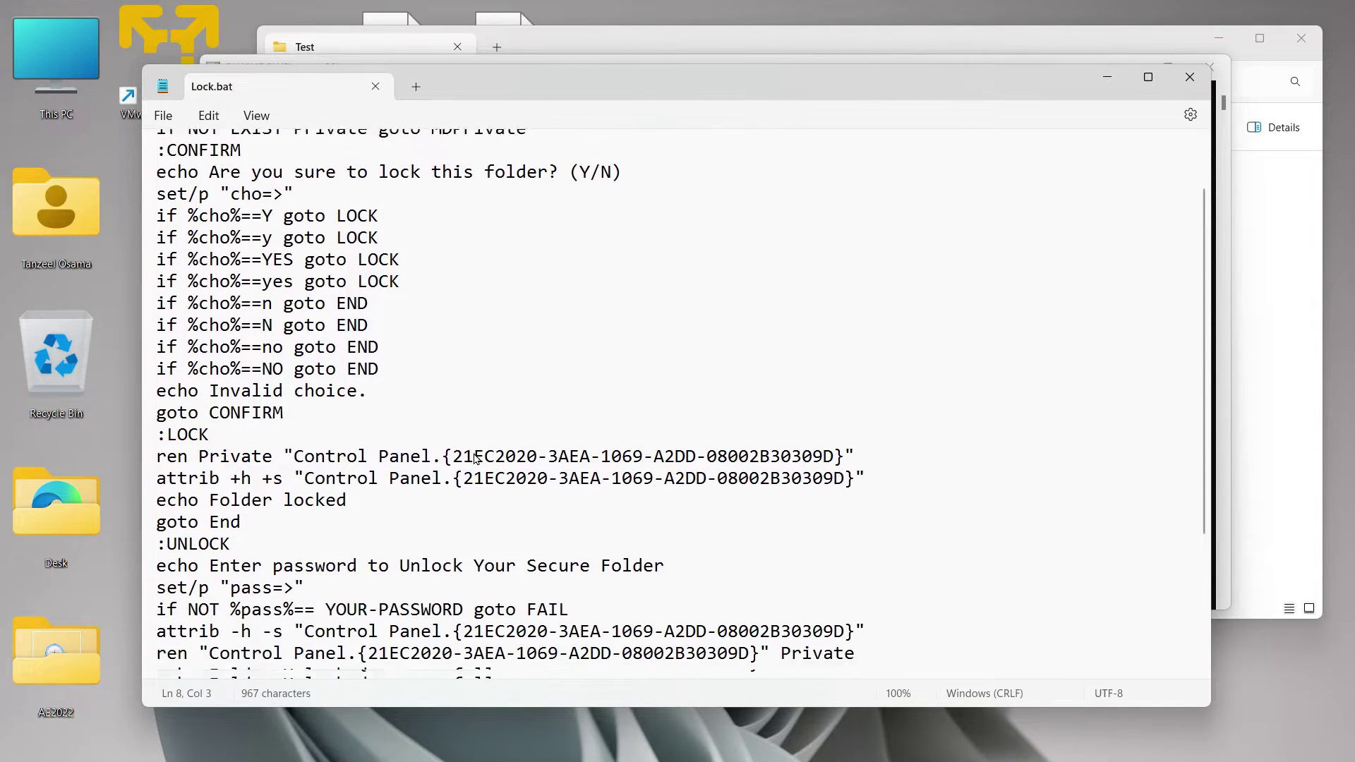
{"action": "scroll", "coordinate": [474, 459], "scroll_direction": "down", "scroll_amount": 2}
{"action": "left_click_drag", "start_coordinate": [325, 470], "coordinate": [463, 470]}
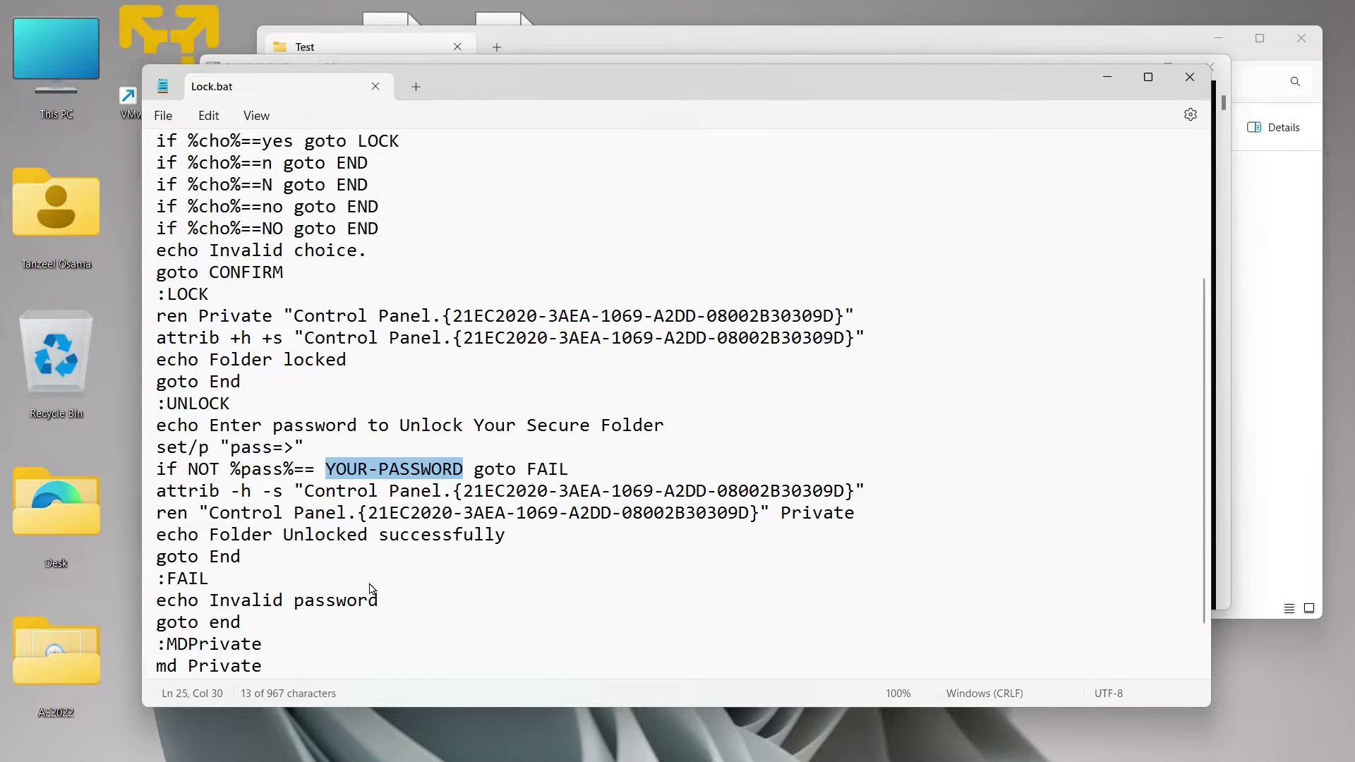
{"action": "key", "text": "Right"}
{"action": "left_click_drag", "start_coordinate": [325, 469], "coordinate": [463, 475]}
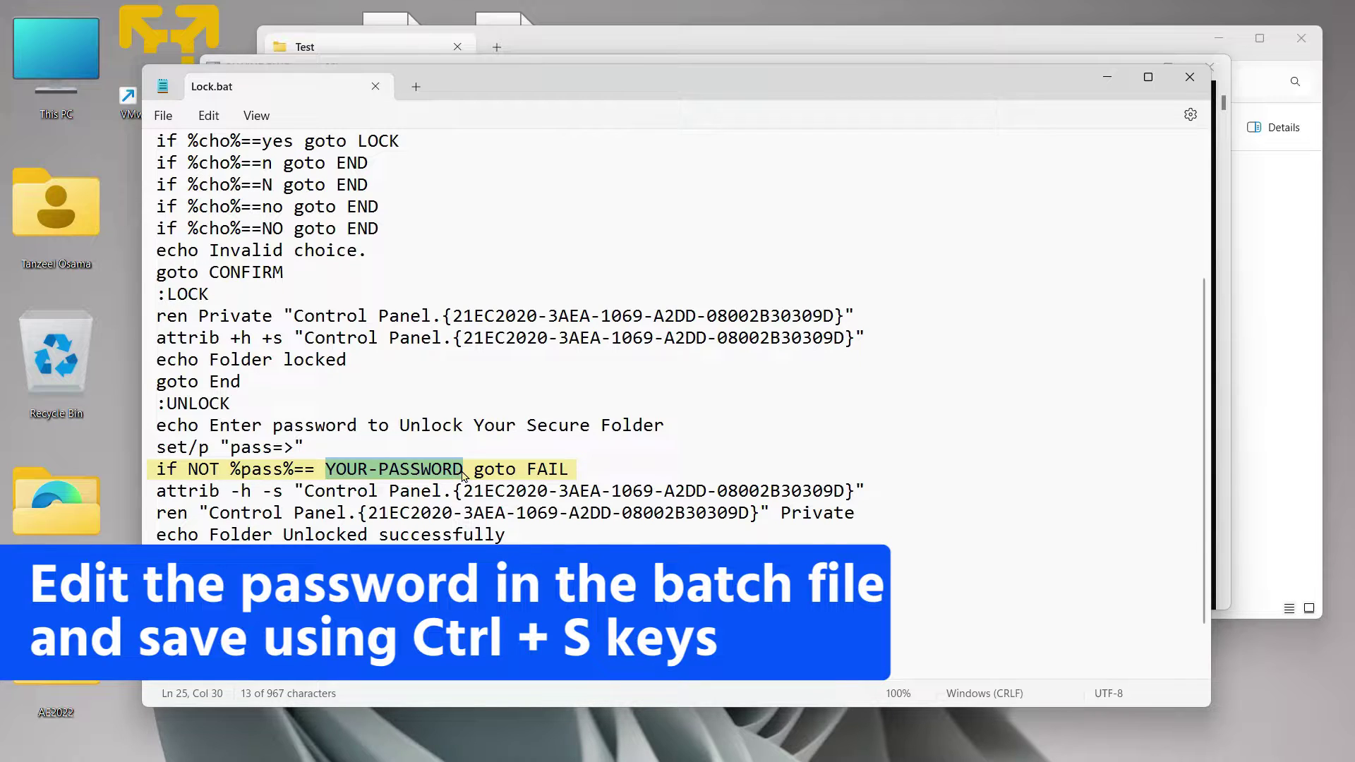
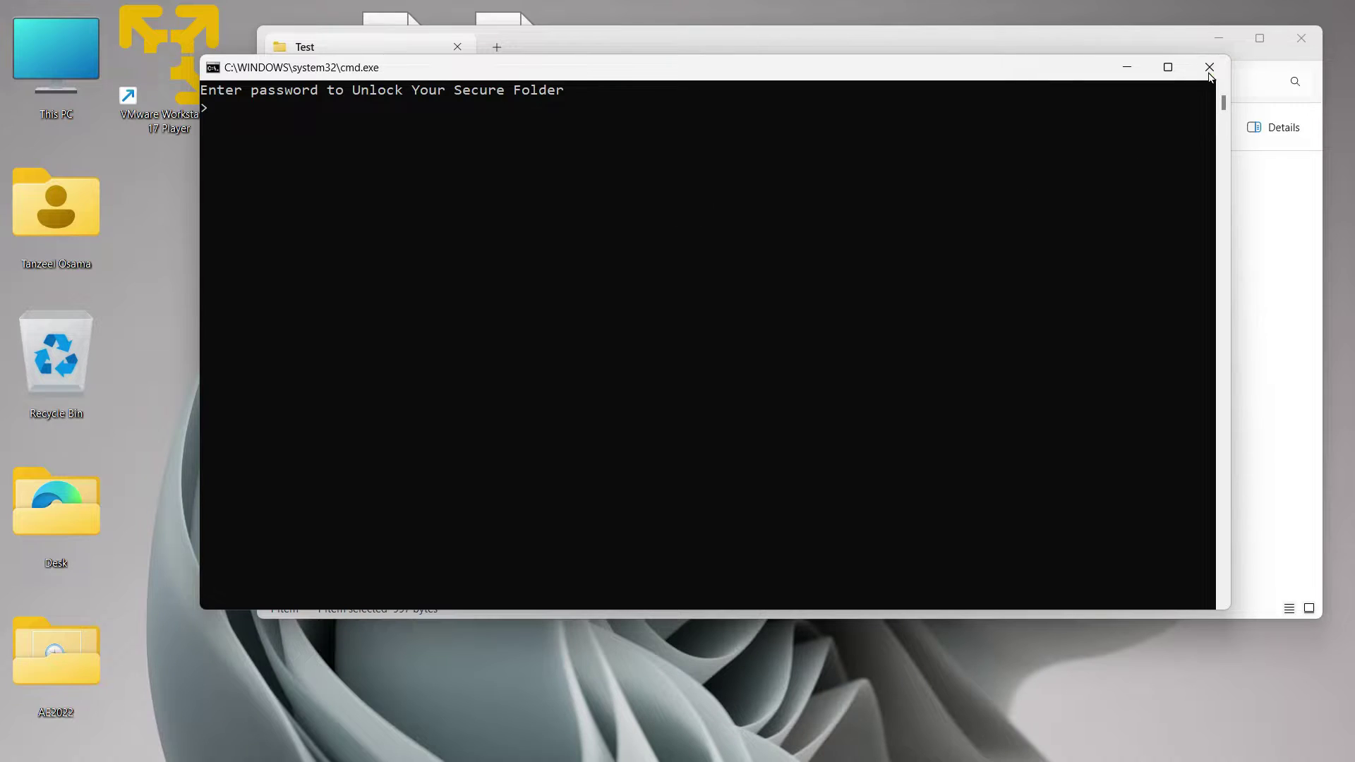
Unlock Private by running Lock.bat with the password, view its files, then return to Test
{"action": "left_click", "coordinate": [1209, 68]}
{"action": "left_click", "coordinate": [722, 369]}
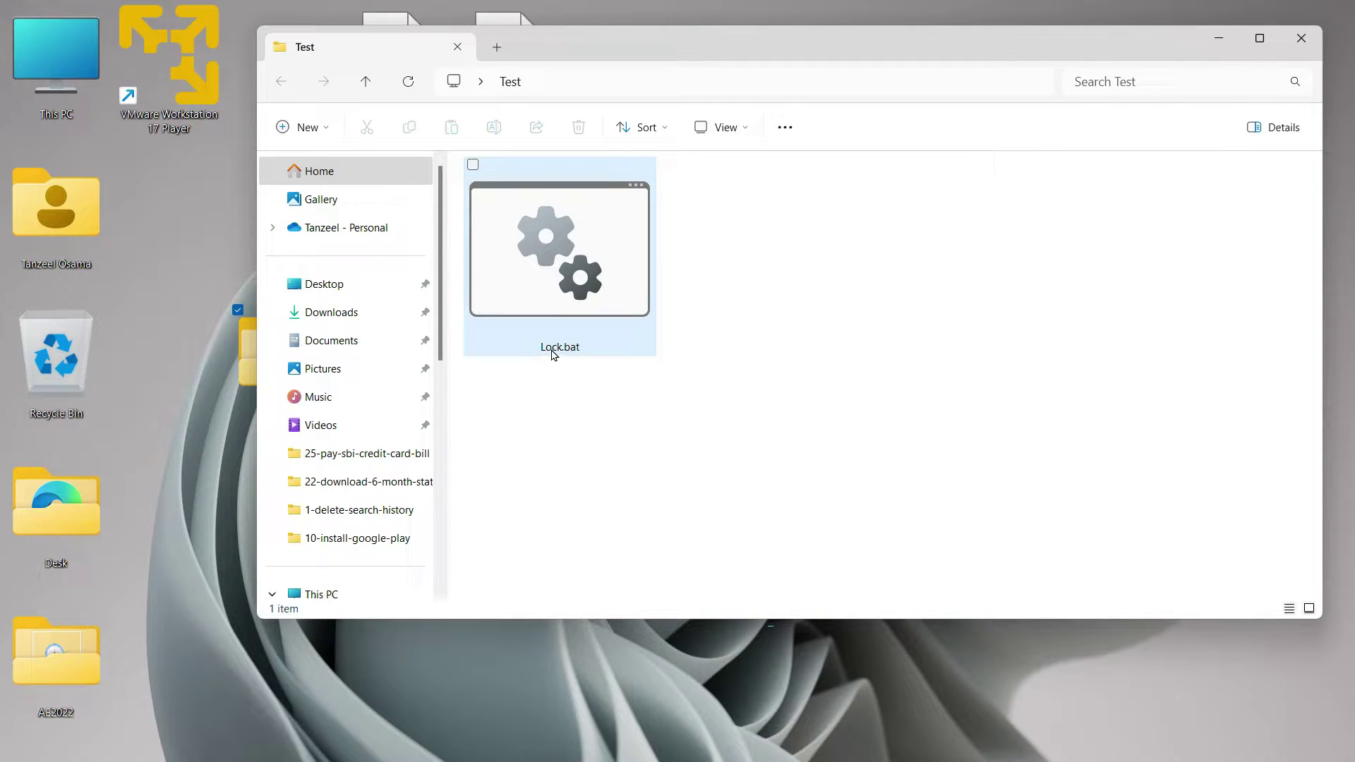
{"action": "double_click", "coordinate": [572, 280]}
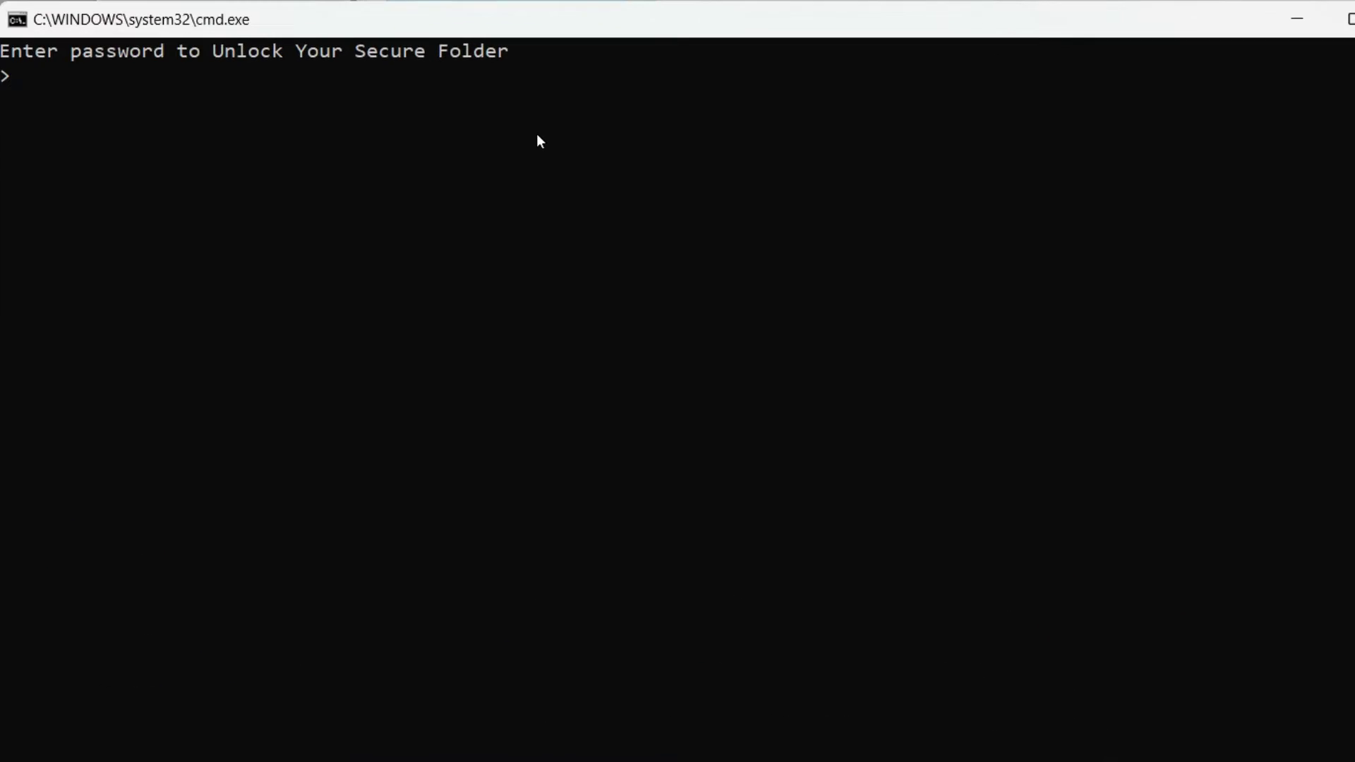
{"action": "key", "text": "Return"}
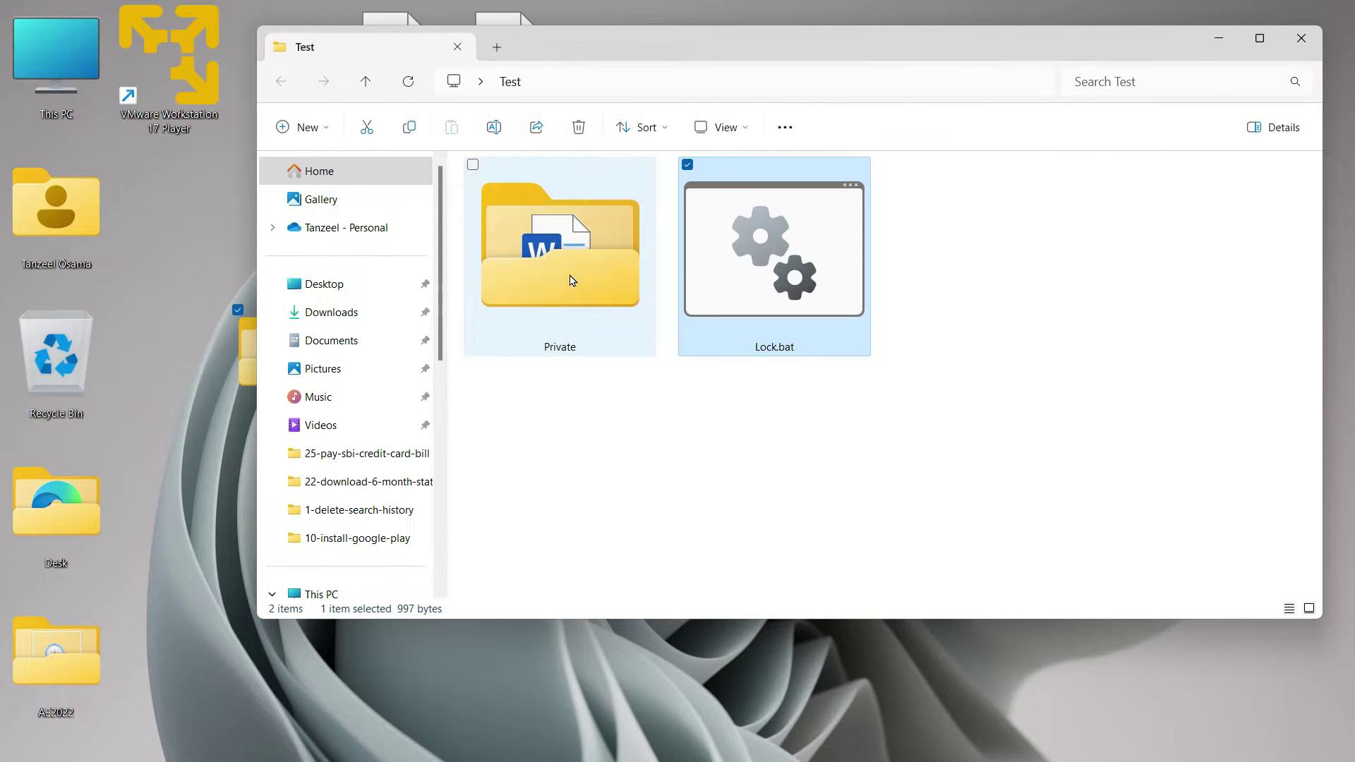
{"action": "double_click", "coordinate": [551, 275]}
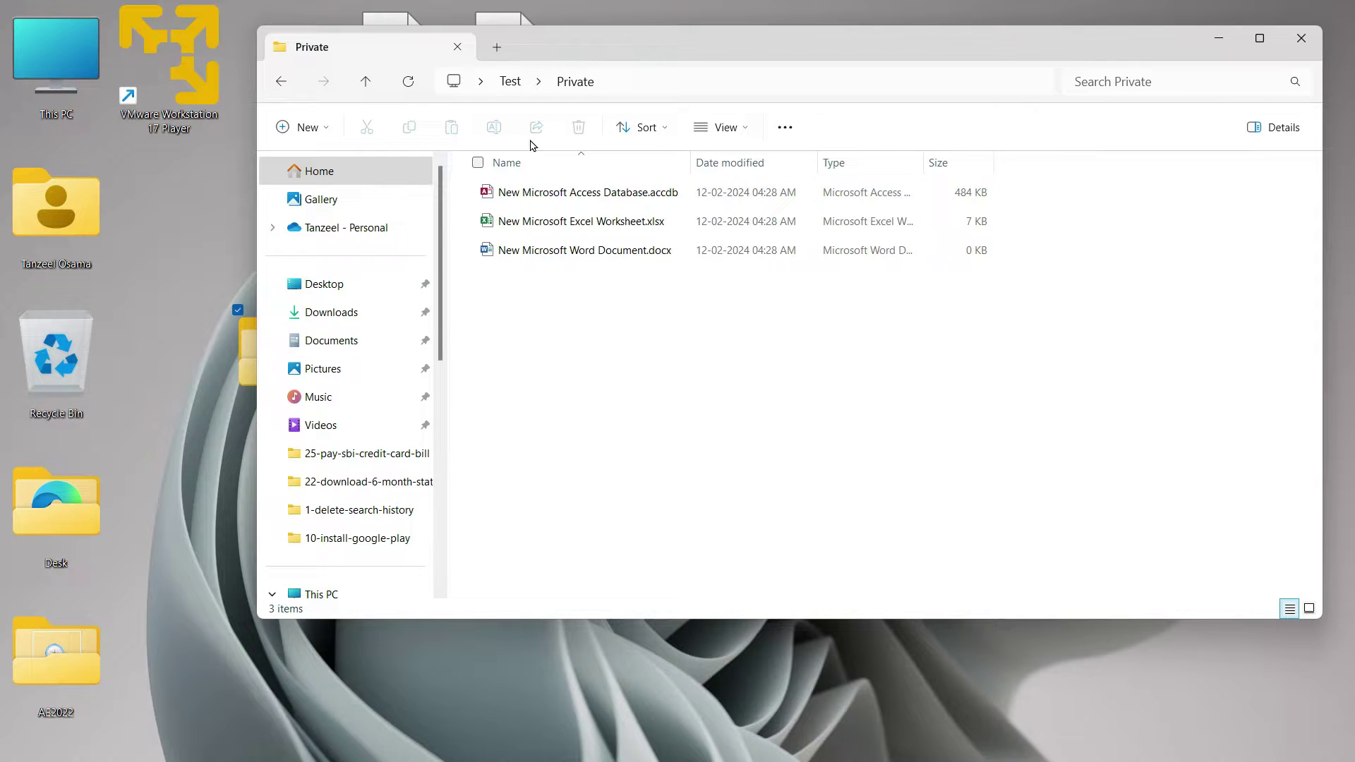
{"action": "left_click", "coordinate": [510, 81]}
Run Lock.bat and confirm with y to lock the Private folder again
{"action": "double_click", "coordinate": [785, 344]}
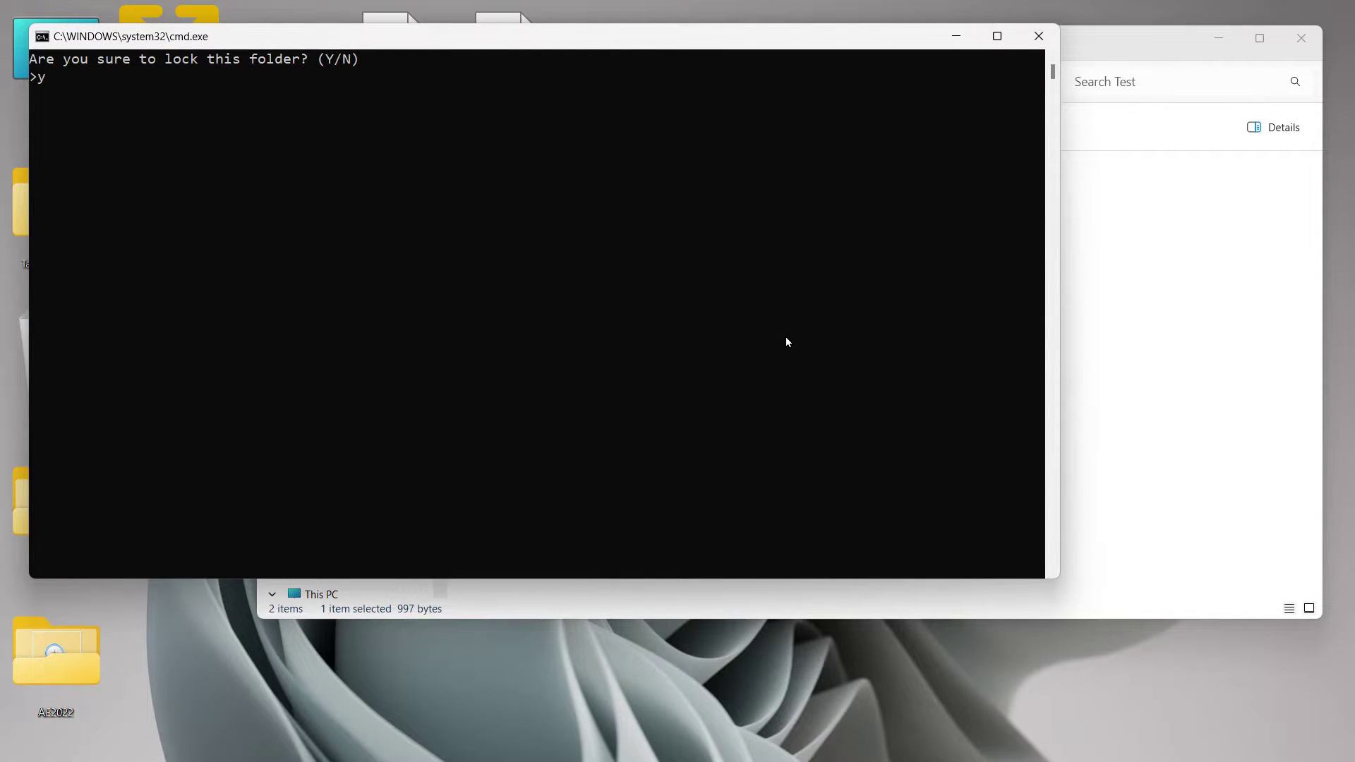
{"action": "type", "text": "y"}
{"action": "key", "text": "Return"}
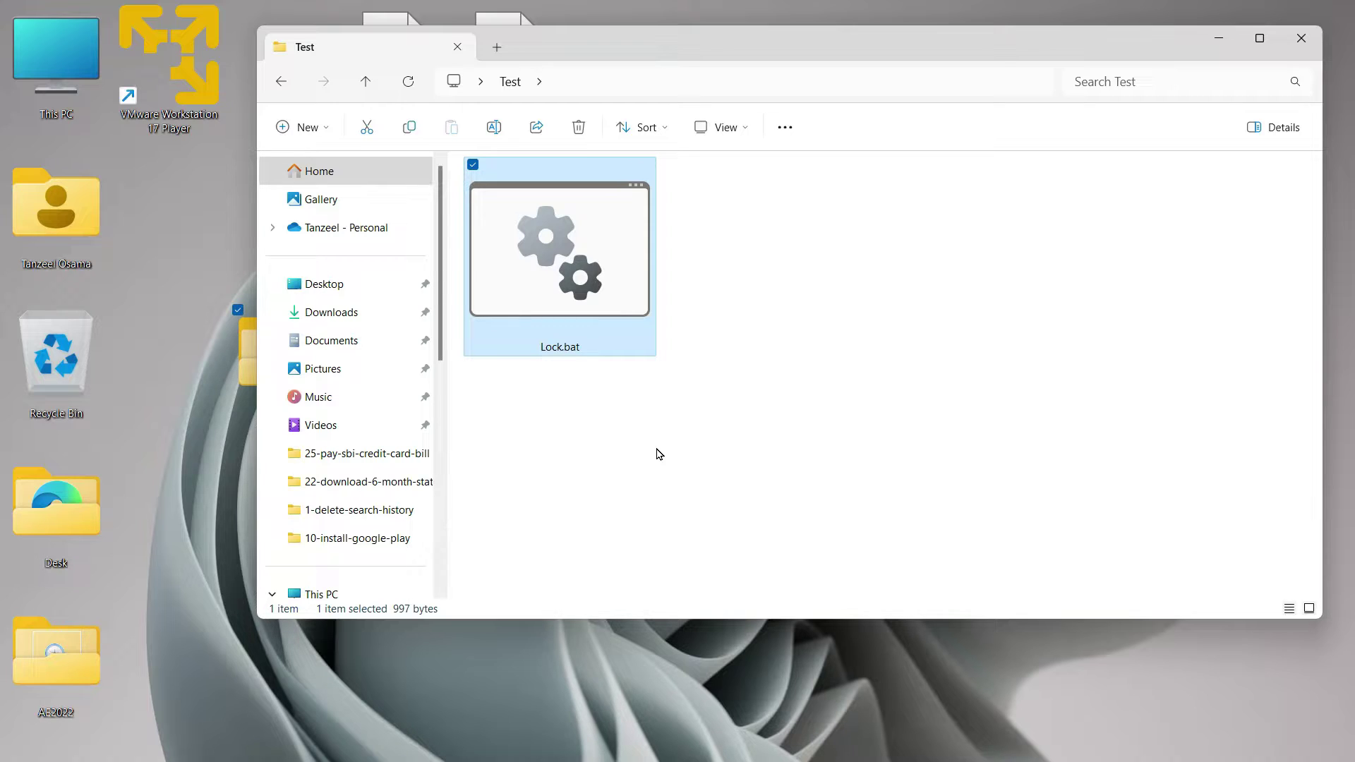
Toggle the Hidden items setting under View > Show in the Test folder
{"action": "left_click", "coordinate": [658, 453]}
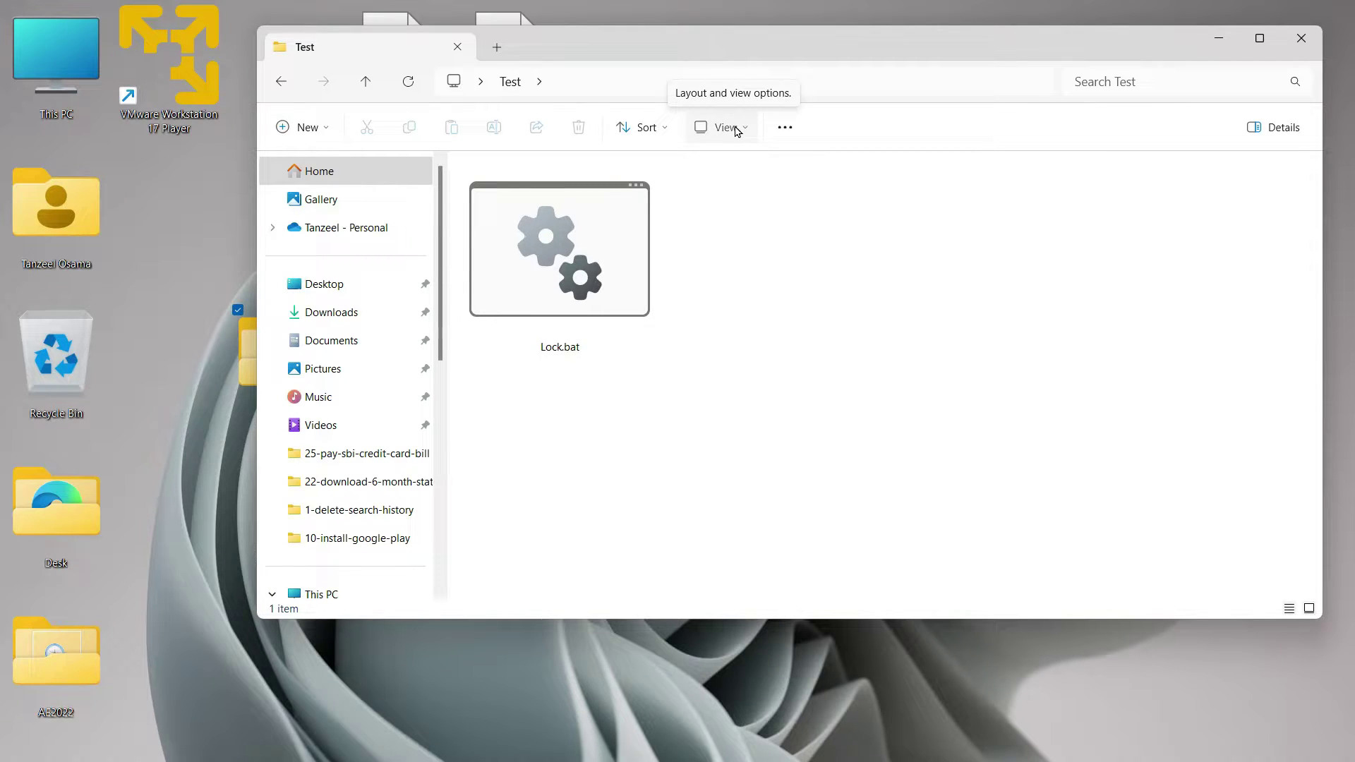
{"action": "left_click", "coordinate": [736, 131]}
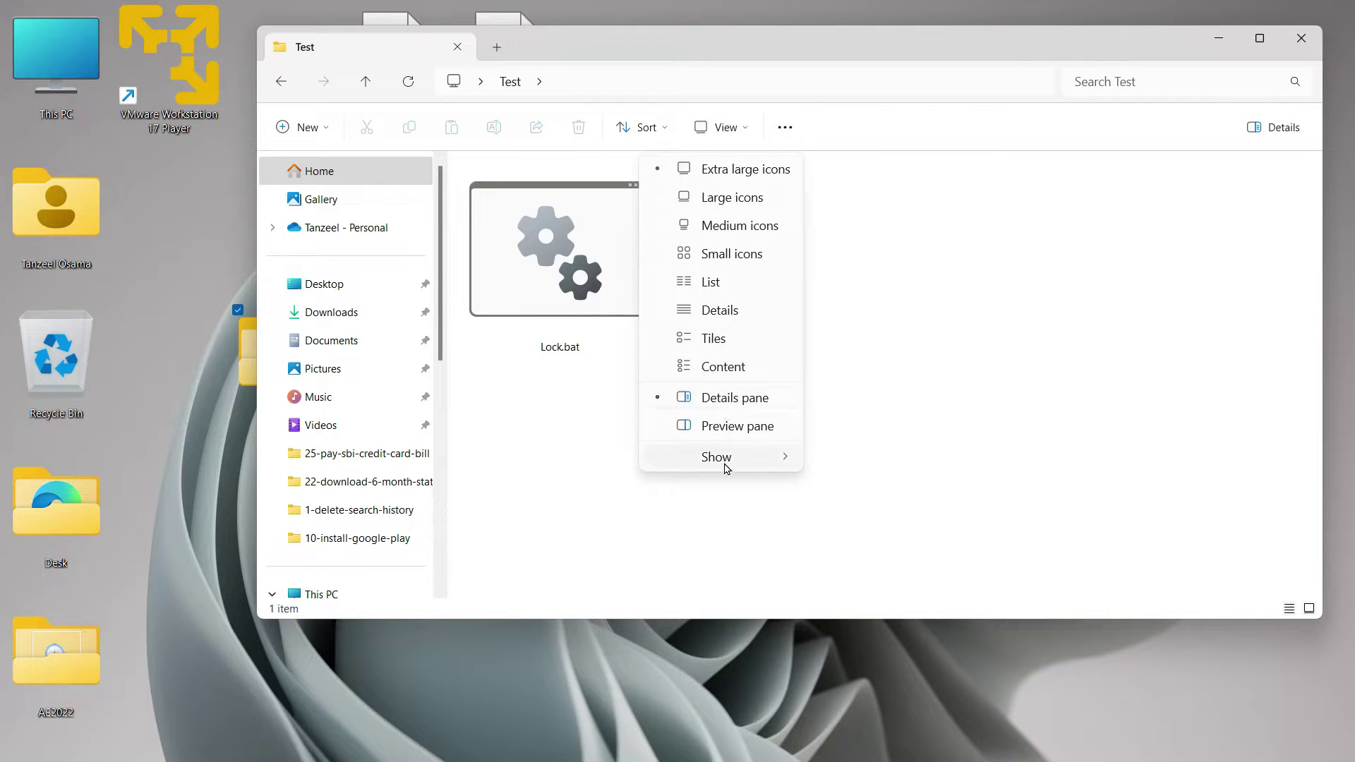
{"action": "mouse_move", "coordinate": [720, 459]}
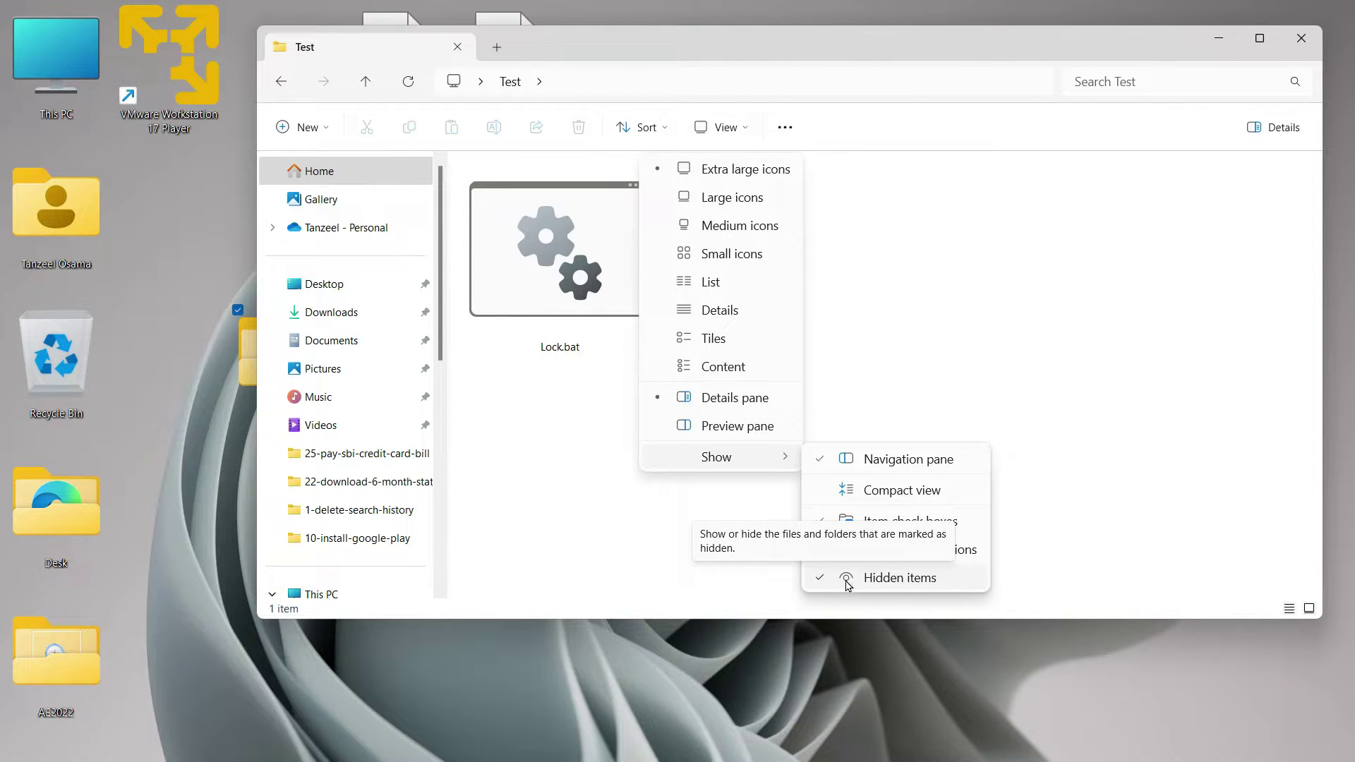
{"action": "left_click", "coordinate": [938, 585]}
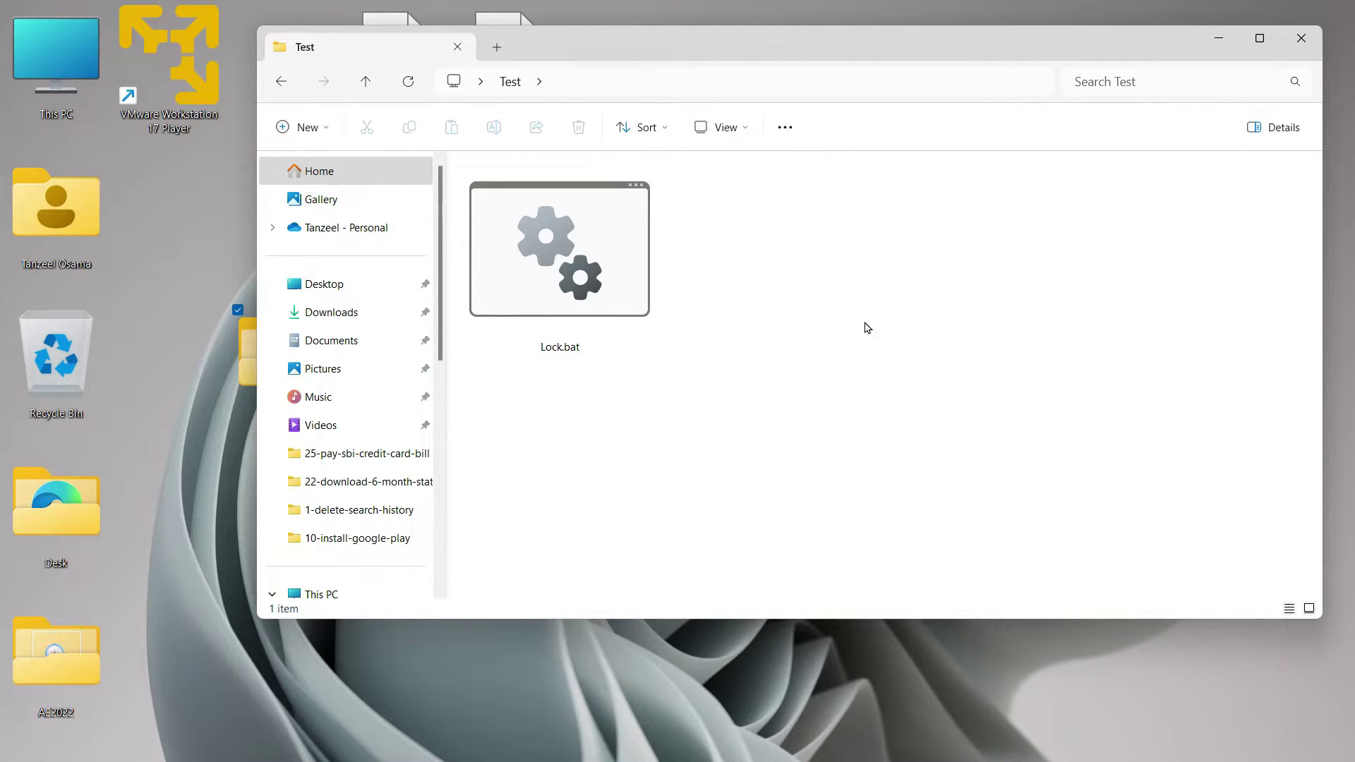
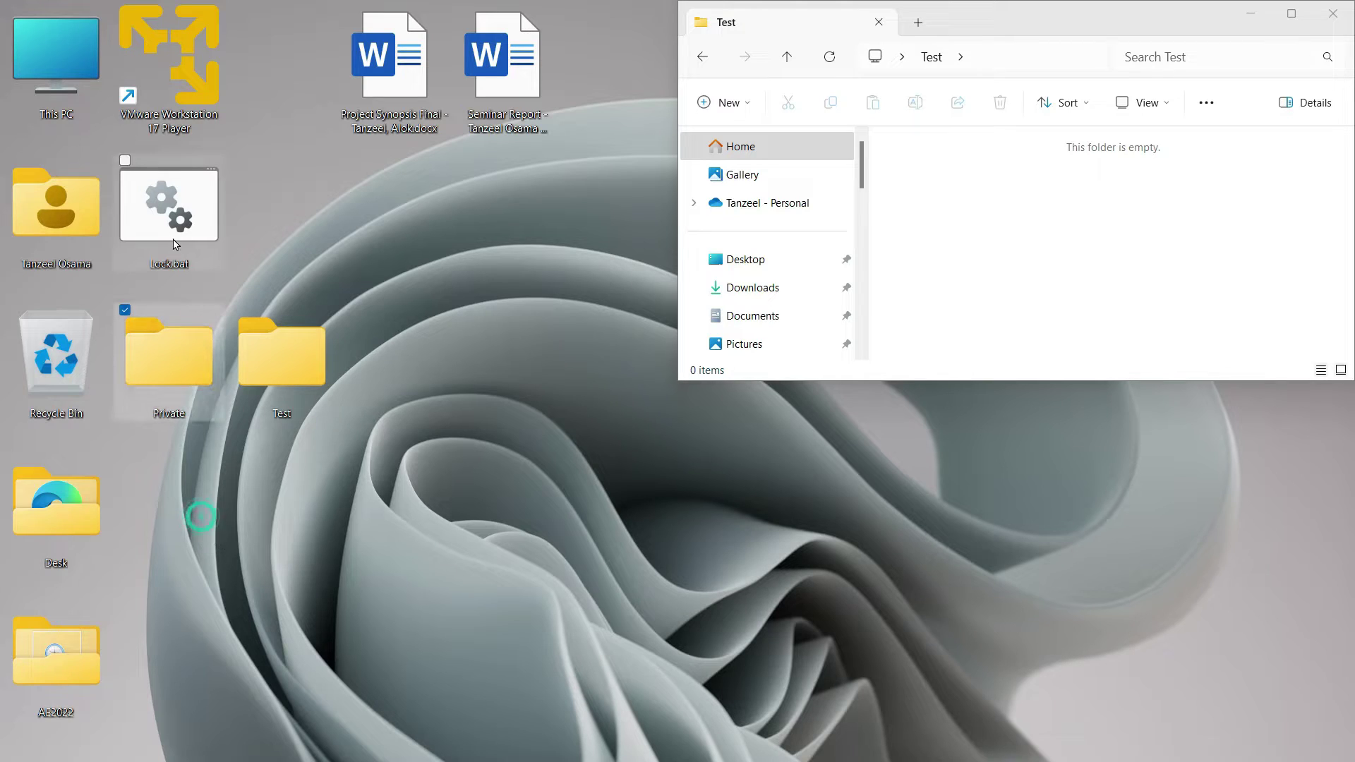
Move Lock.bat into the Test folder and run it, entering the unlock password
{"action": "left_click_drag", "start_coordinate": [170, 212], "coordinate": [1033, 247]}
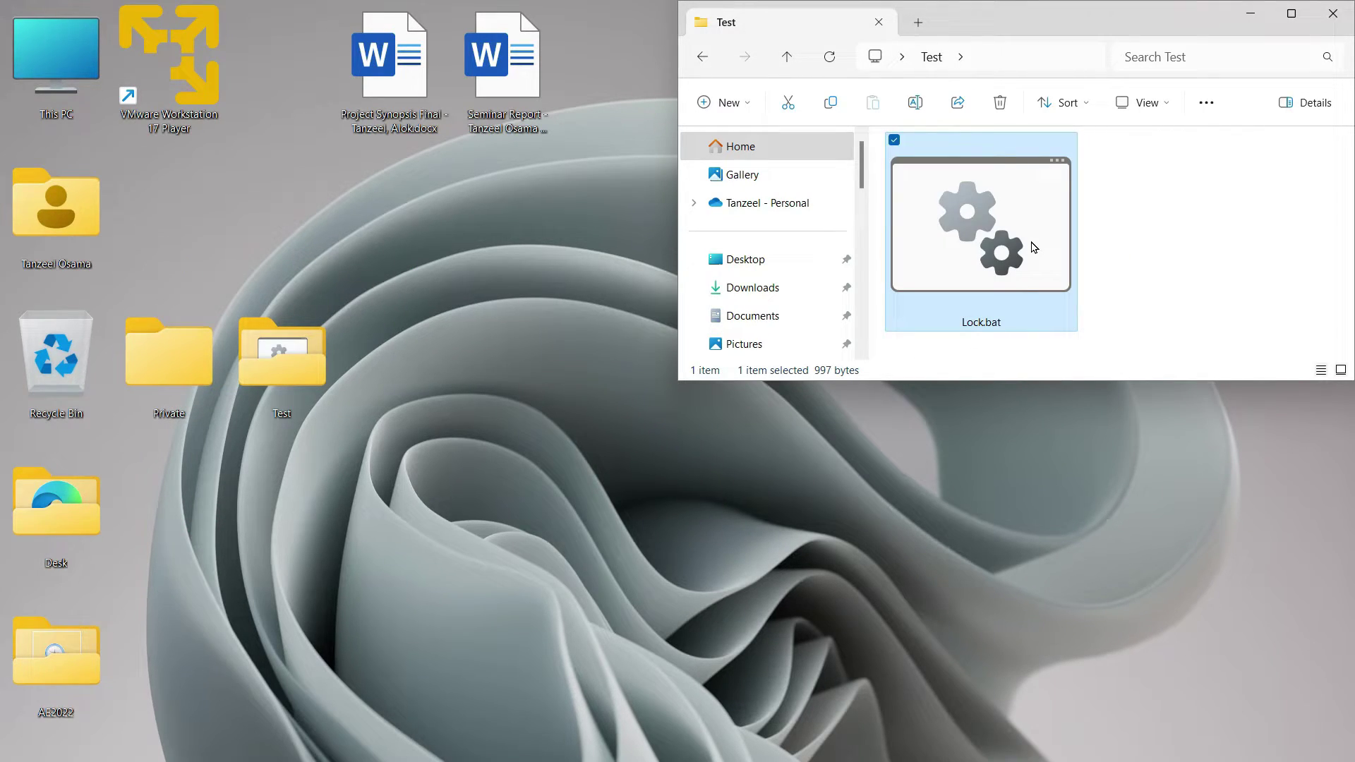
{"action": "double_click", "coordinate": [1033, 247]}
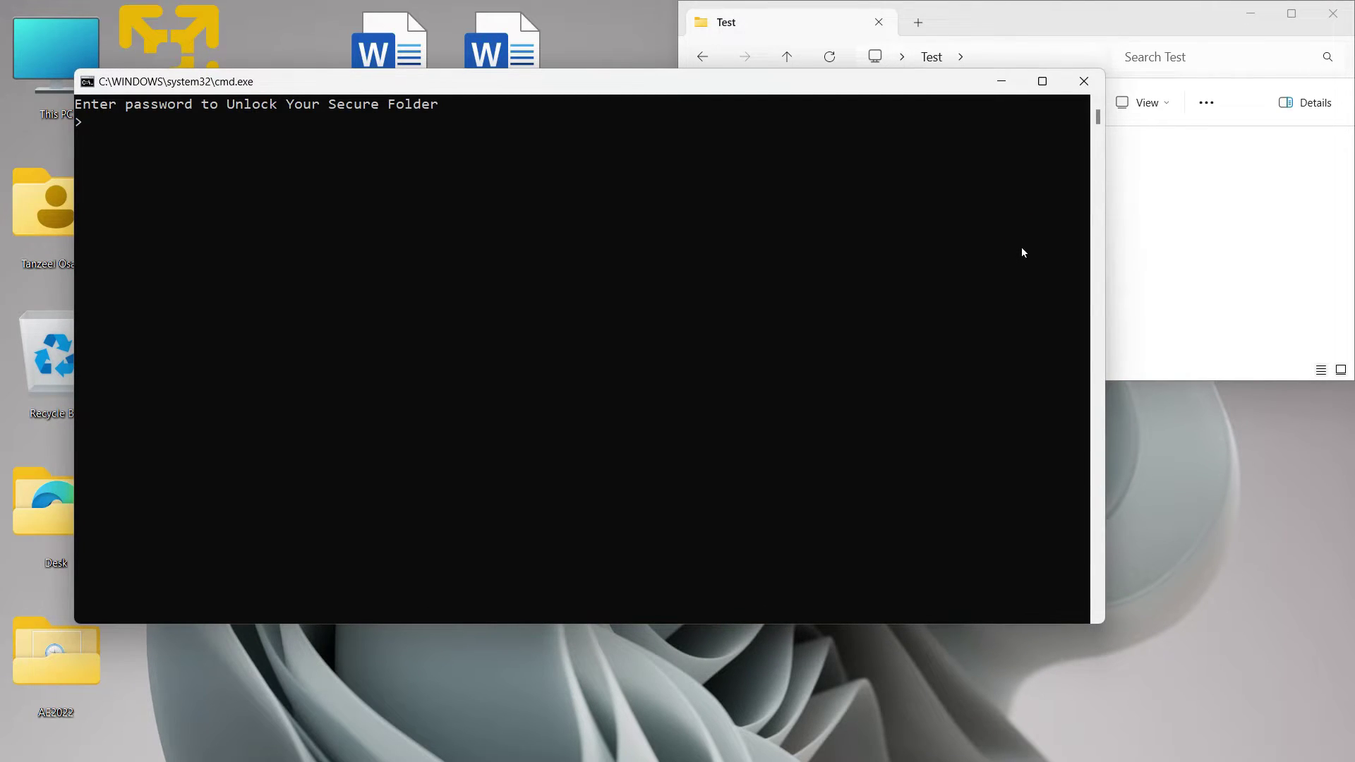
{"action": "key", "text": "Return"}
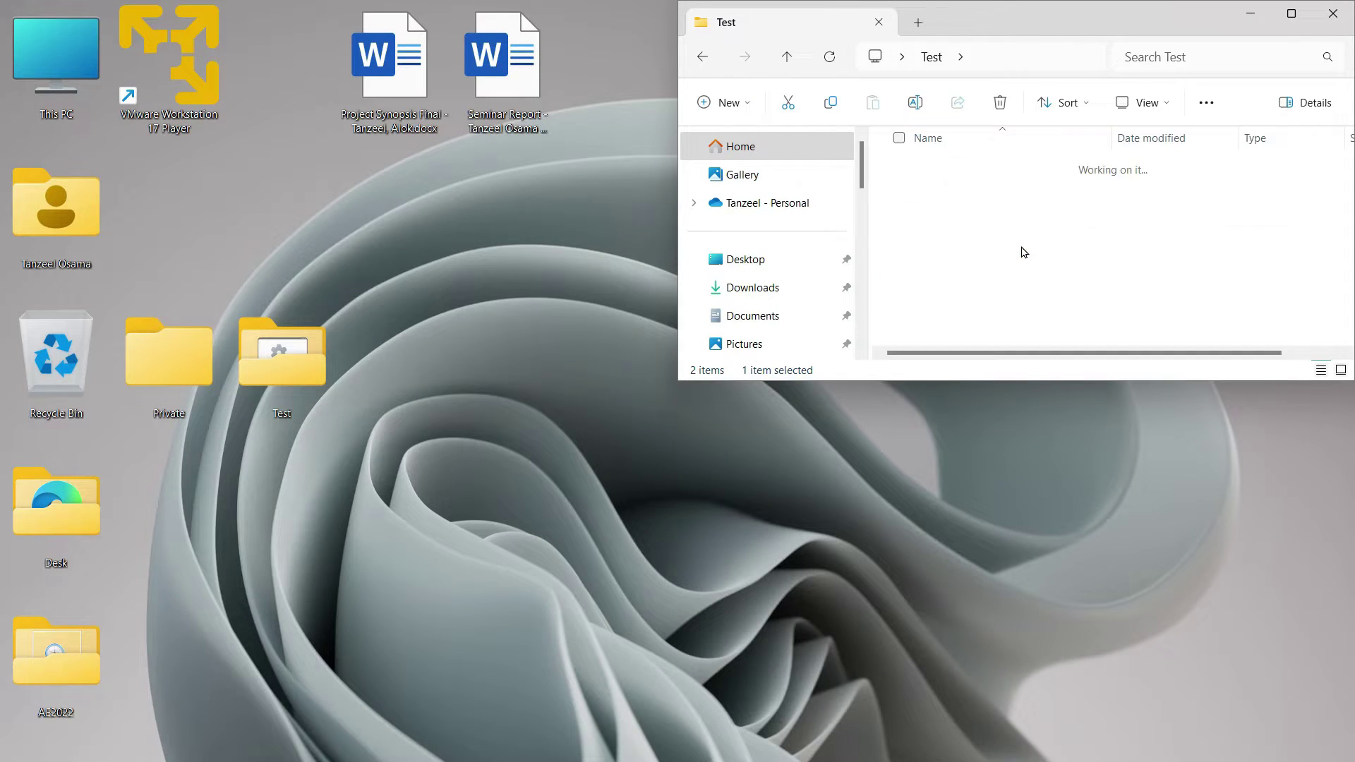
Check the Office files inside Private, then return to Test and maximize its window
{"action": "double_click", "coordinate": [1021, 248]}
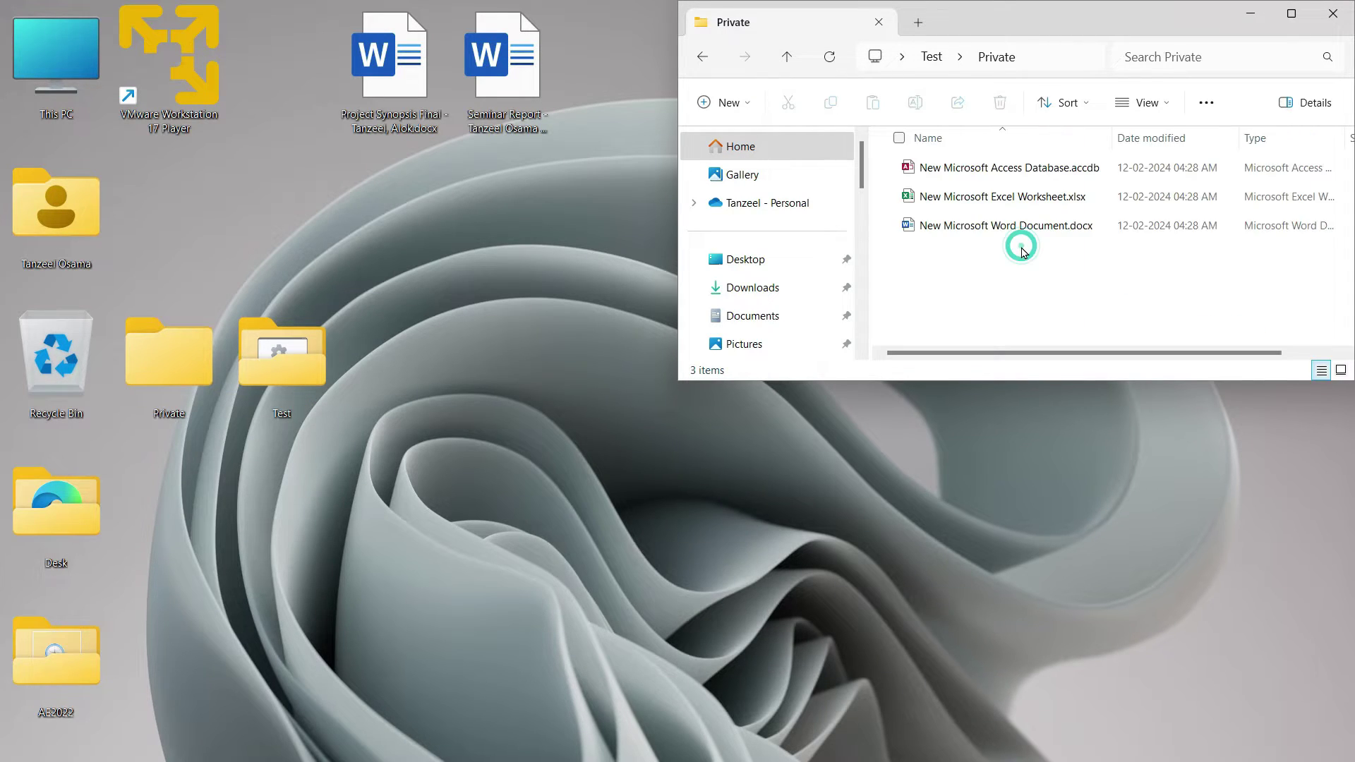
{"action": "left_click", "coordinate": [930, 58]}
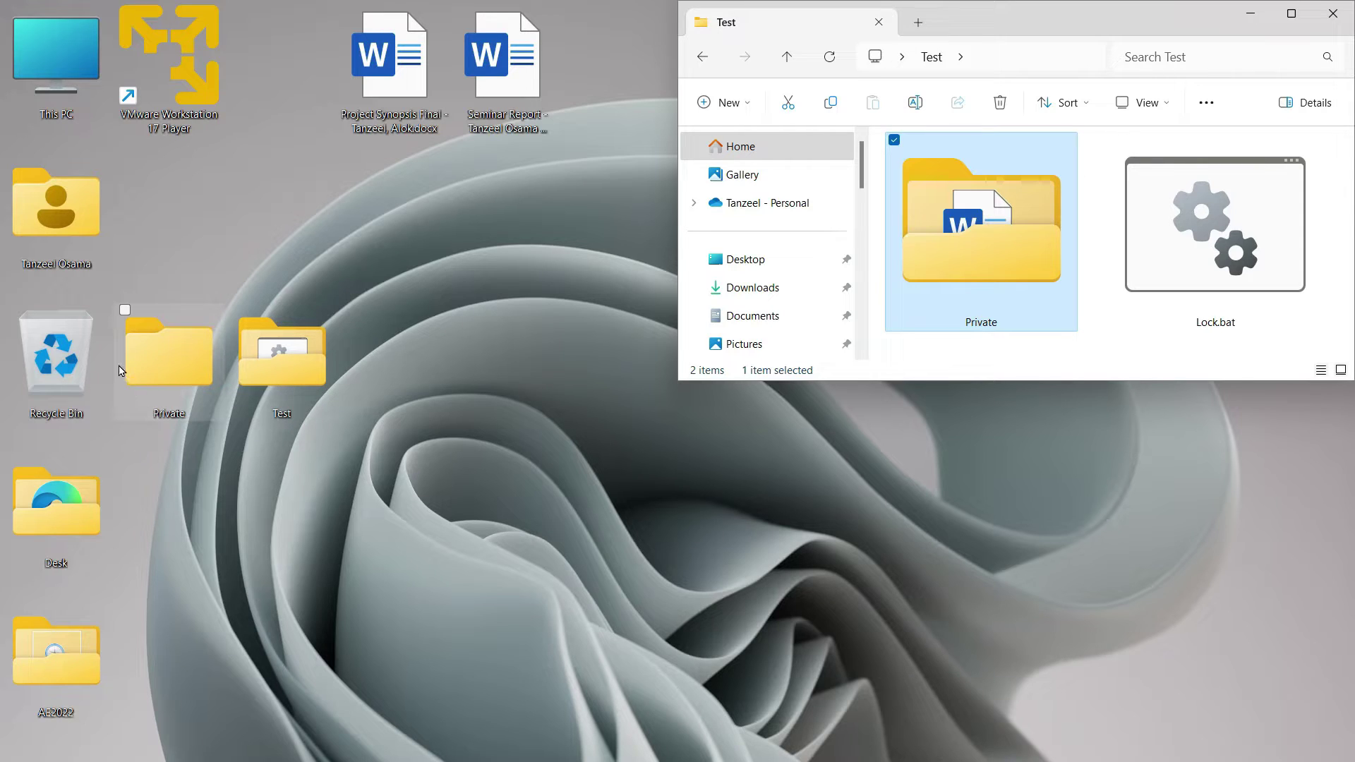
{"action": "left_click", "coordinate": [177, 361]}
{"action": "left_click", "coordinate": [1292, 13]}
{"action": "left_click", "coordinate": [684, 411]}
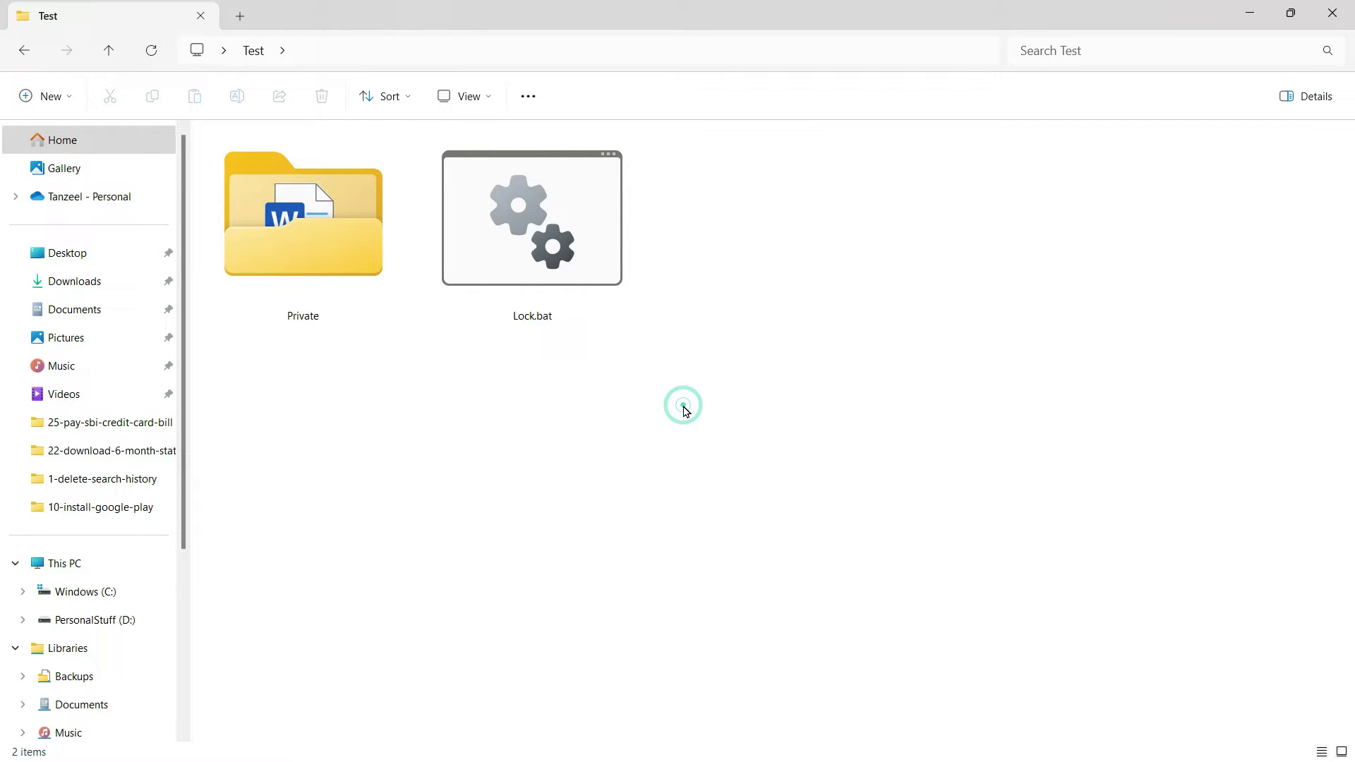
Review Lock.bat's script in Notepad down to its password line, close it unchanged, and restore the window
{"action": "right_click", "coordinate": [547, 266]}
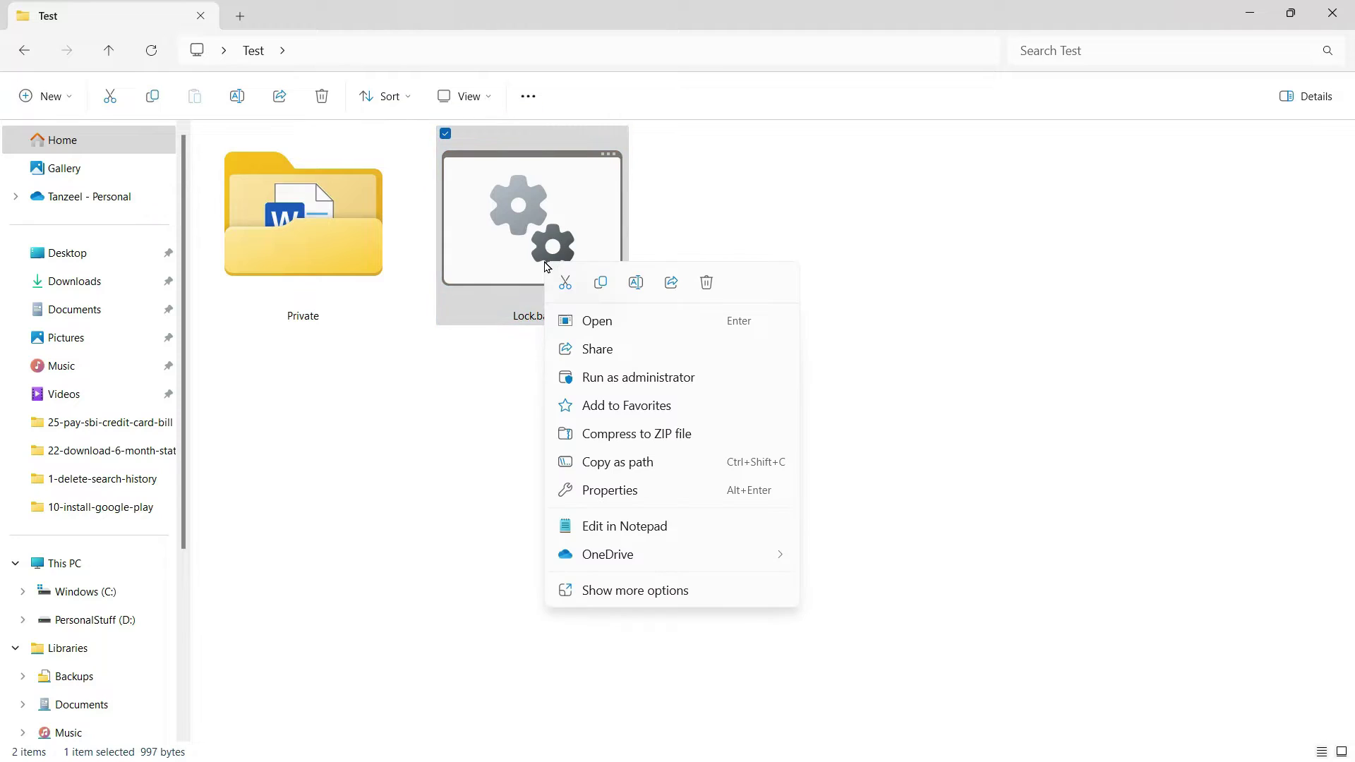
{"action": "left_click", "coordinate": [678, 528]}
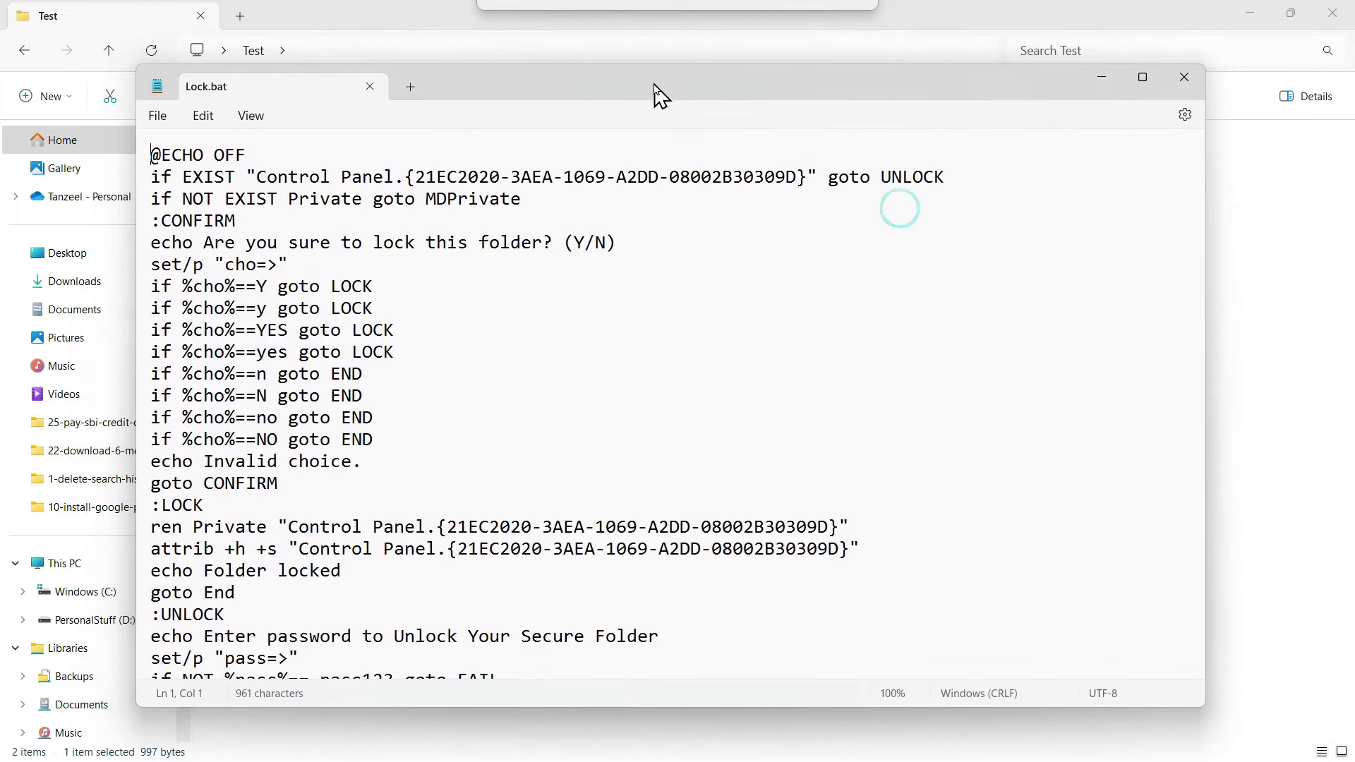
{"action": "scroll", "coordinate": [690, 407], "scroll_direction": "down", "scroll_amount": 4}
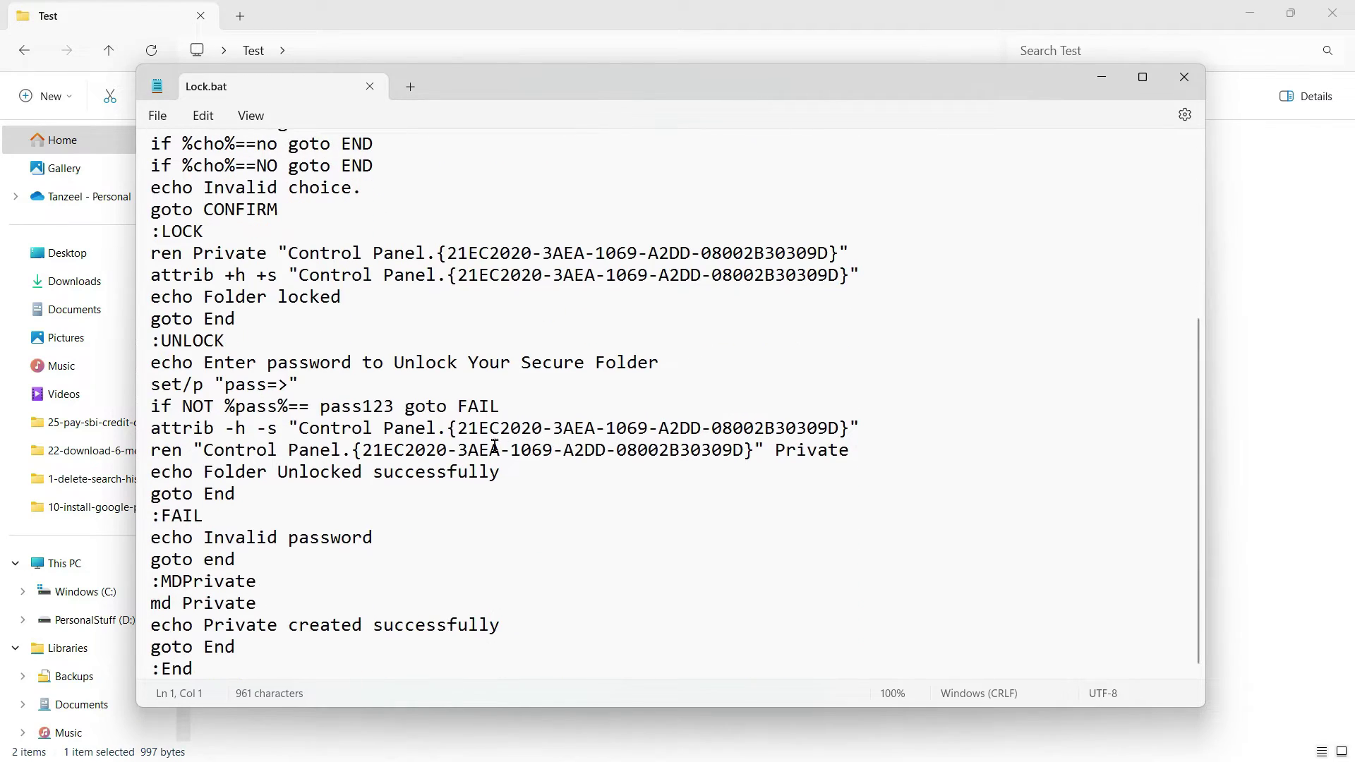
{"action": "left_click_drag", "start_coordinate": [321, 408], "coordinate": [395, 407]}
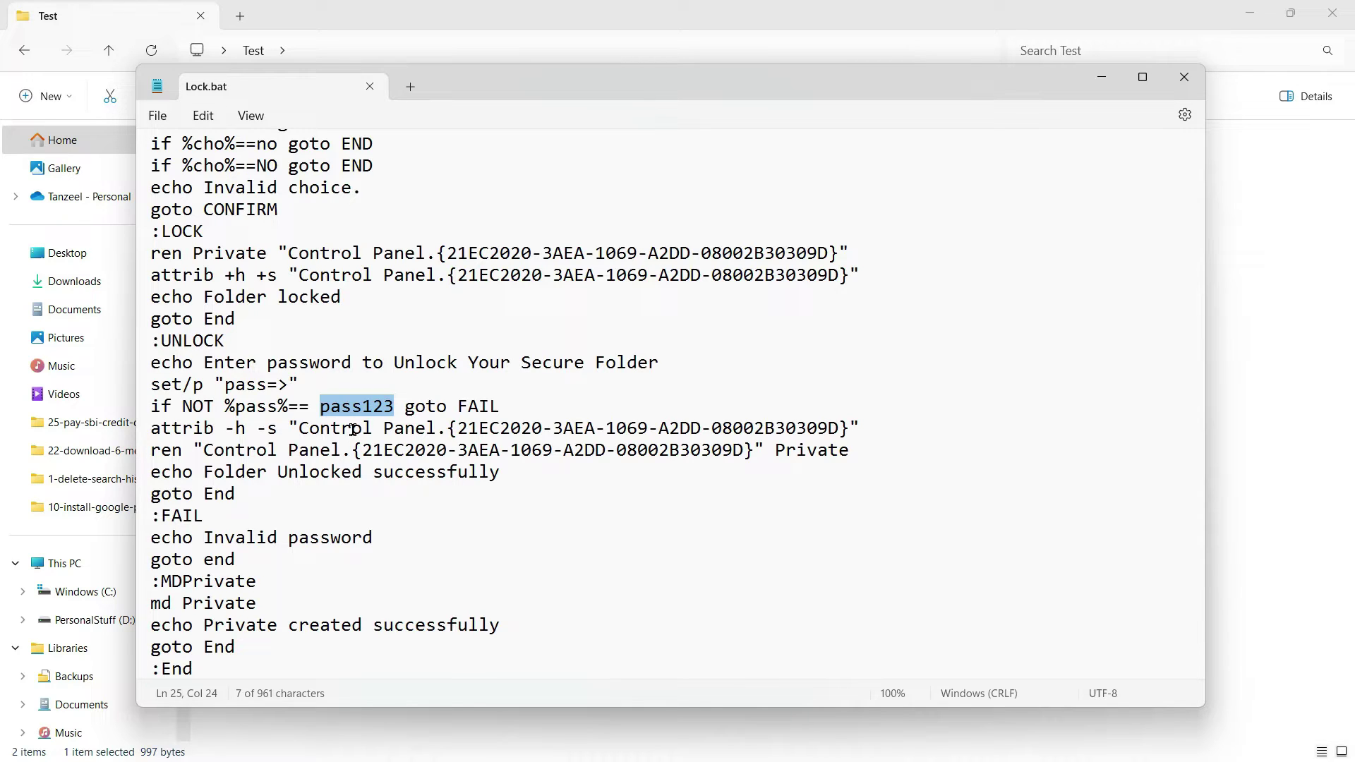
{"action": "left_click", "coordinate": [1184, 77]}
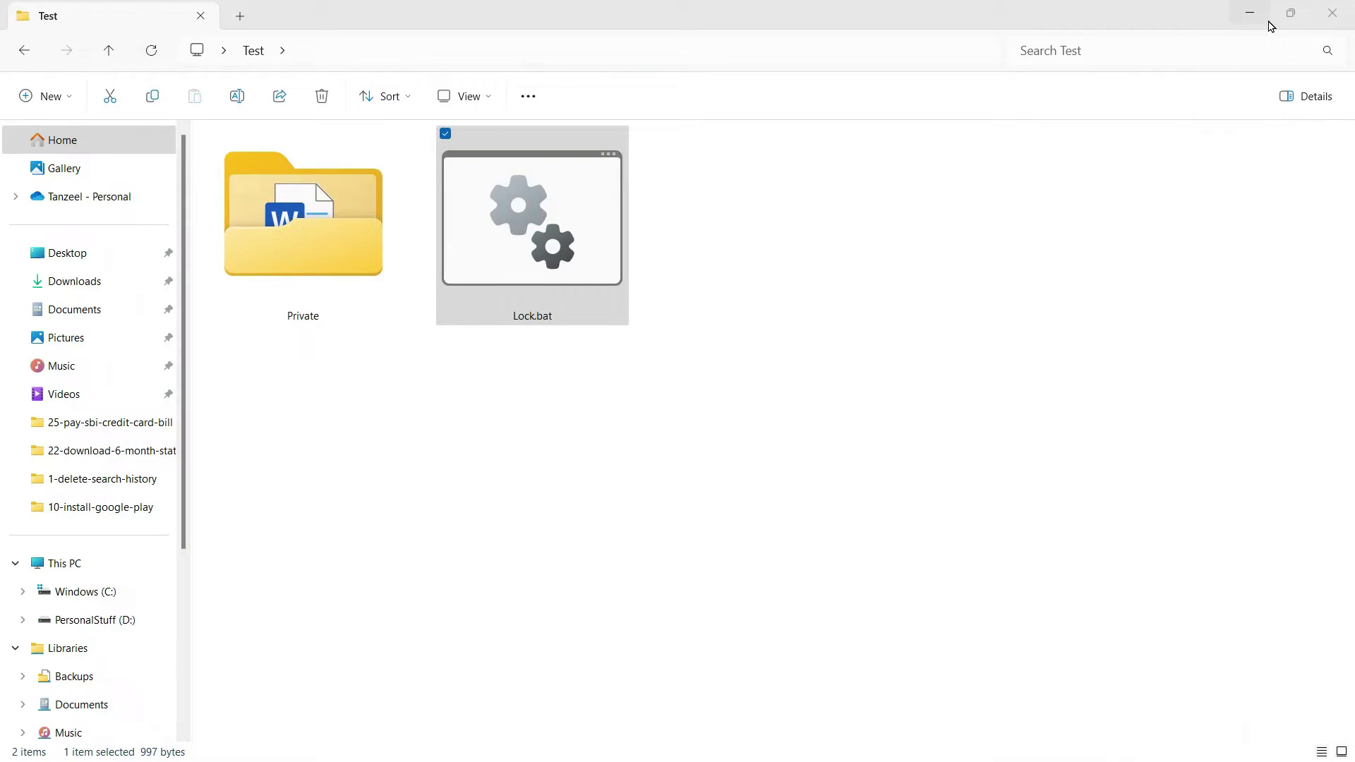
{"action": "left_click", "coordinate": [1290, 14]}
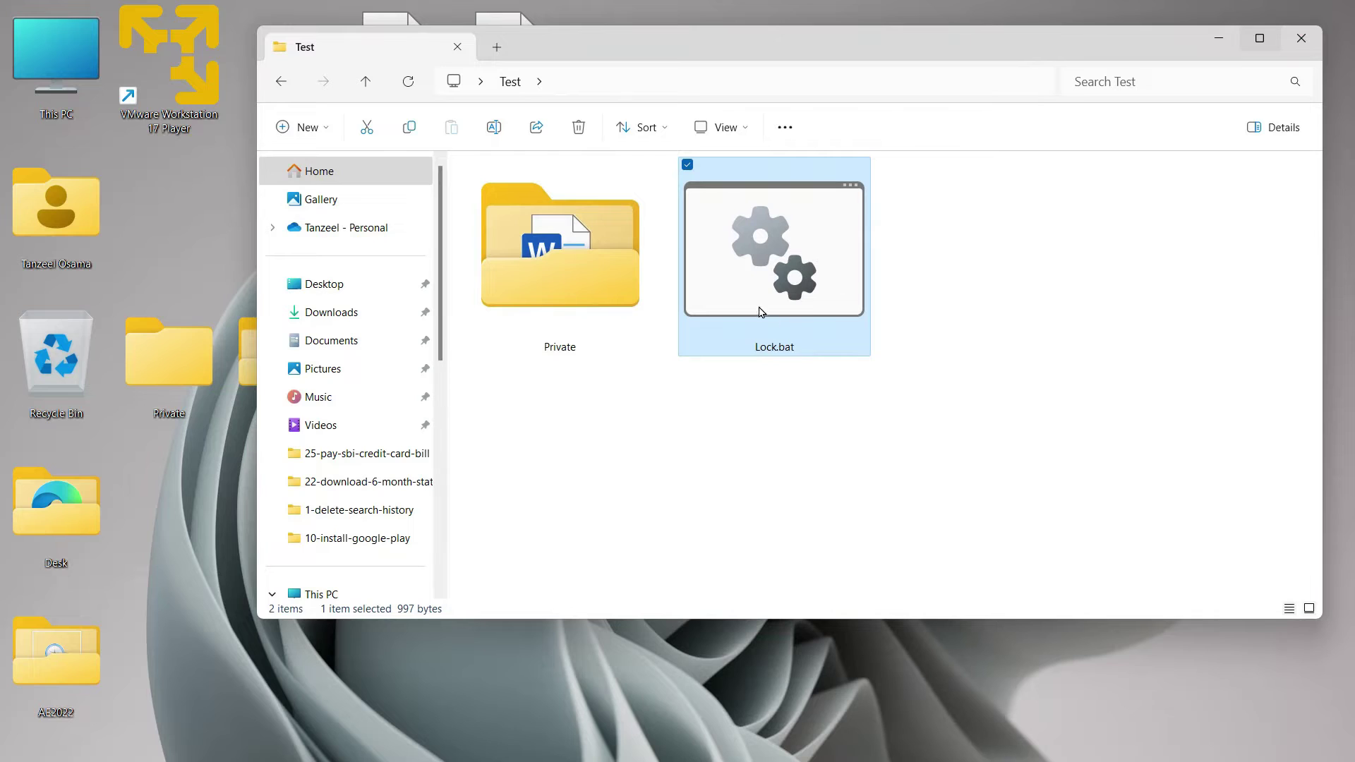
Move Lock.bat to the desktop, close Explorer, and run it to lock Private, answering y
{"action": "left_click_drag", "start_coordinate": [761, 311], "coordinate": [169, 538]}
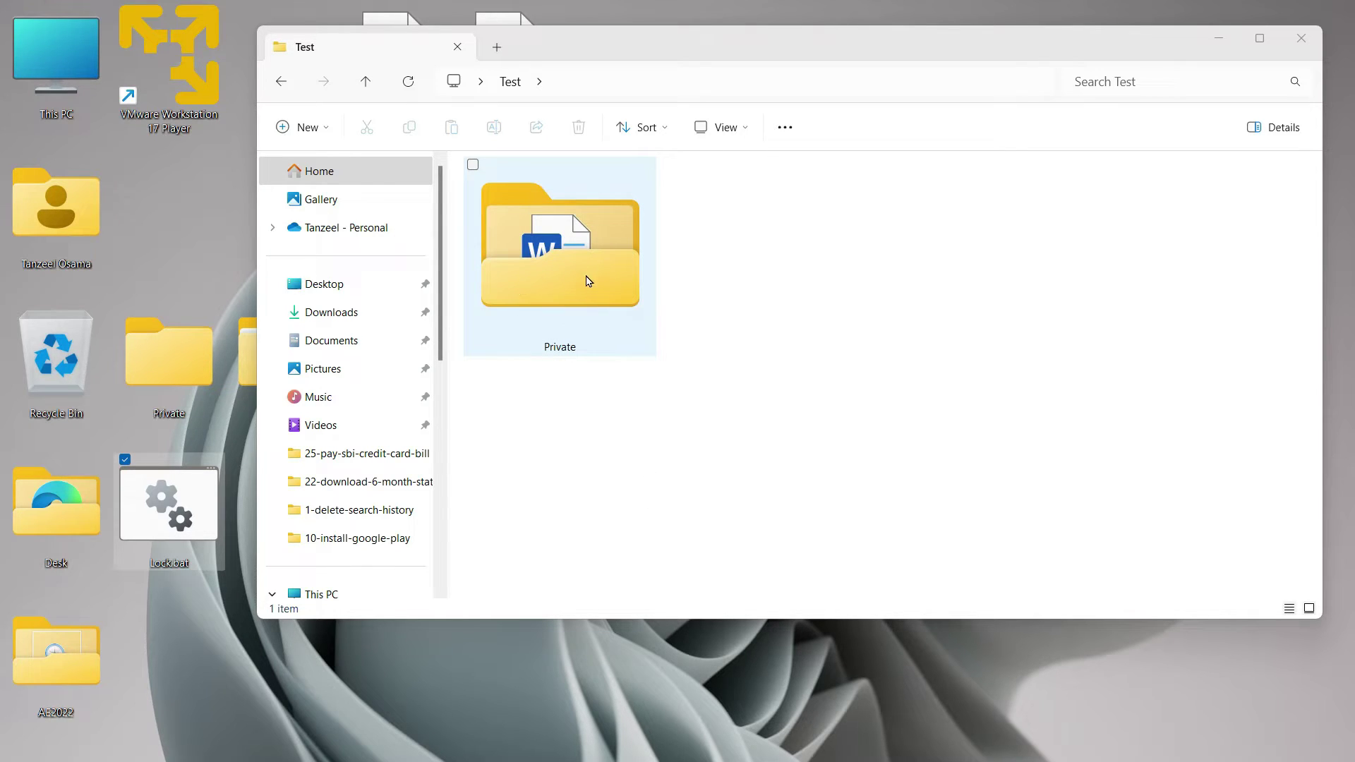
{"action": "key", "text": "alt+F4"}
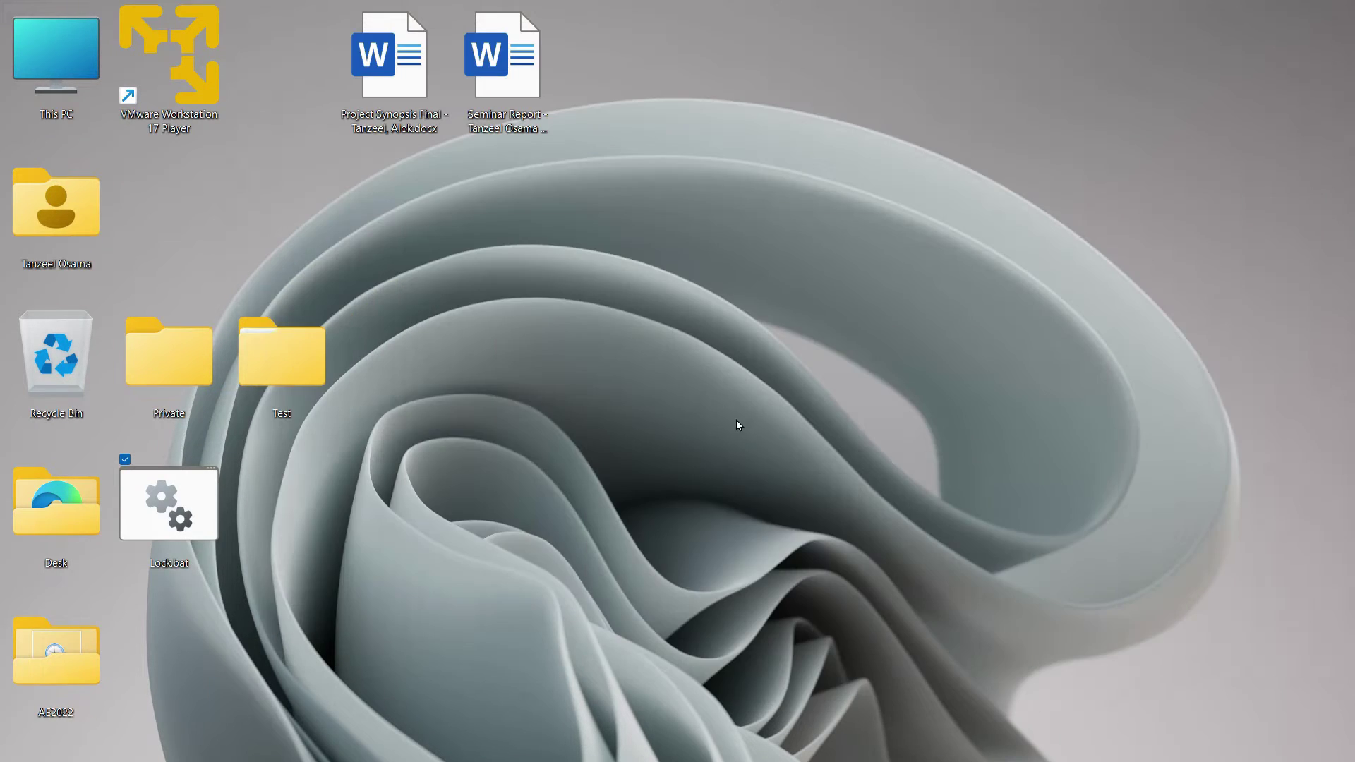
{"action": "double_click", "coordinate": [164, 529]}
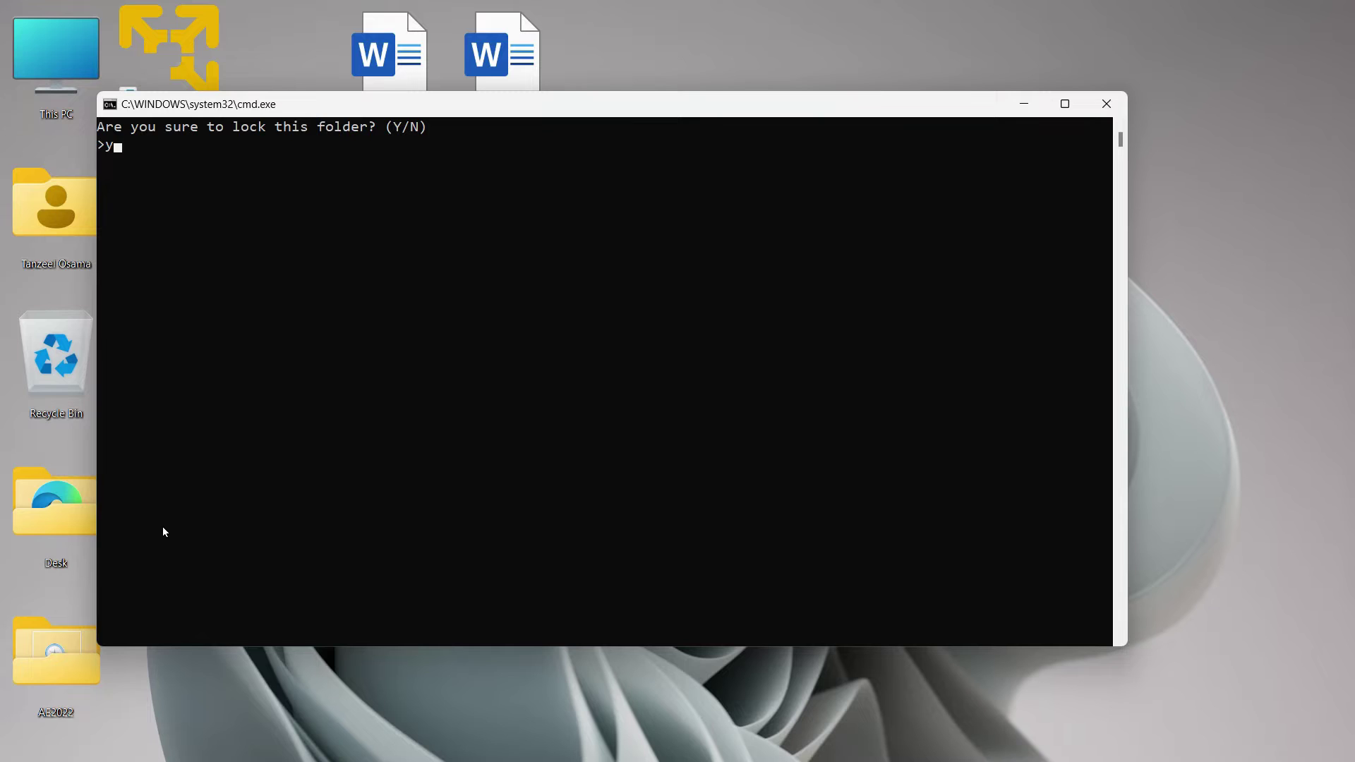
{"action": "type", "text": "y"}
{"action": "key", "text": "Return"}
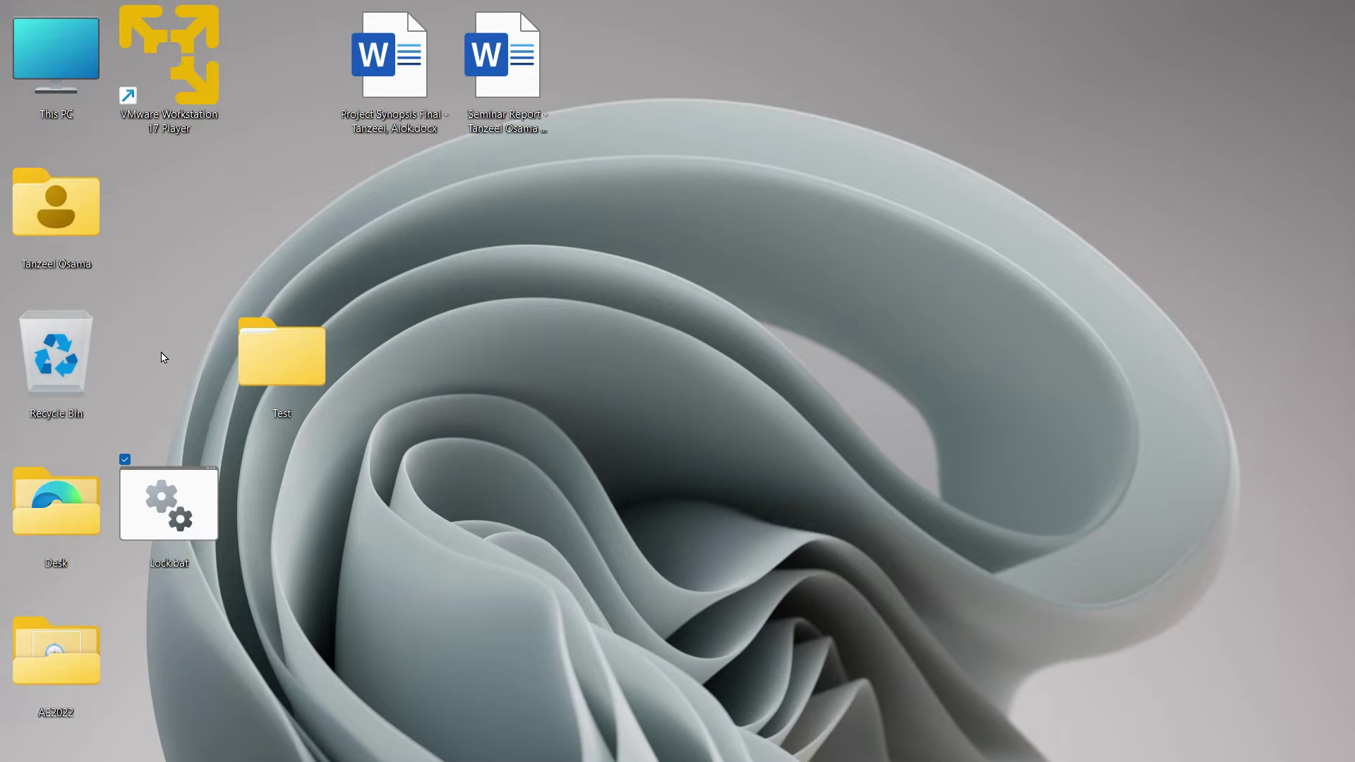
Rerun Lock.bat with the password to unlock Private, check it, then open Test
{"action": "double_click", "coordinate": [188, 541]}
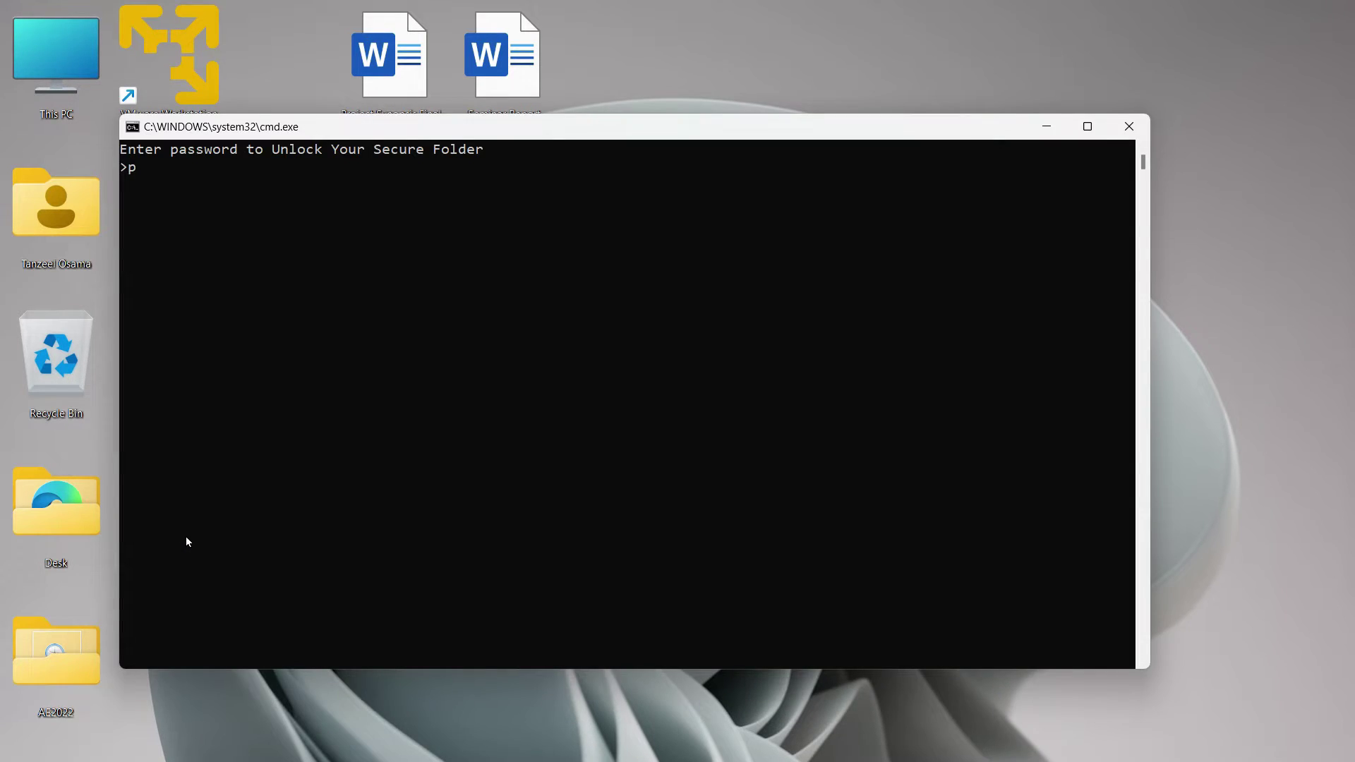
{"action": "key", "text": "Return"}
{"action": "double_click", "coordinate": [176, 233]}
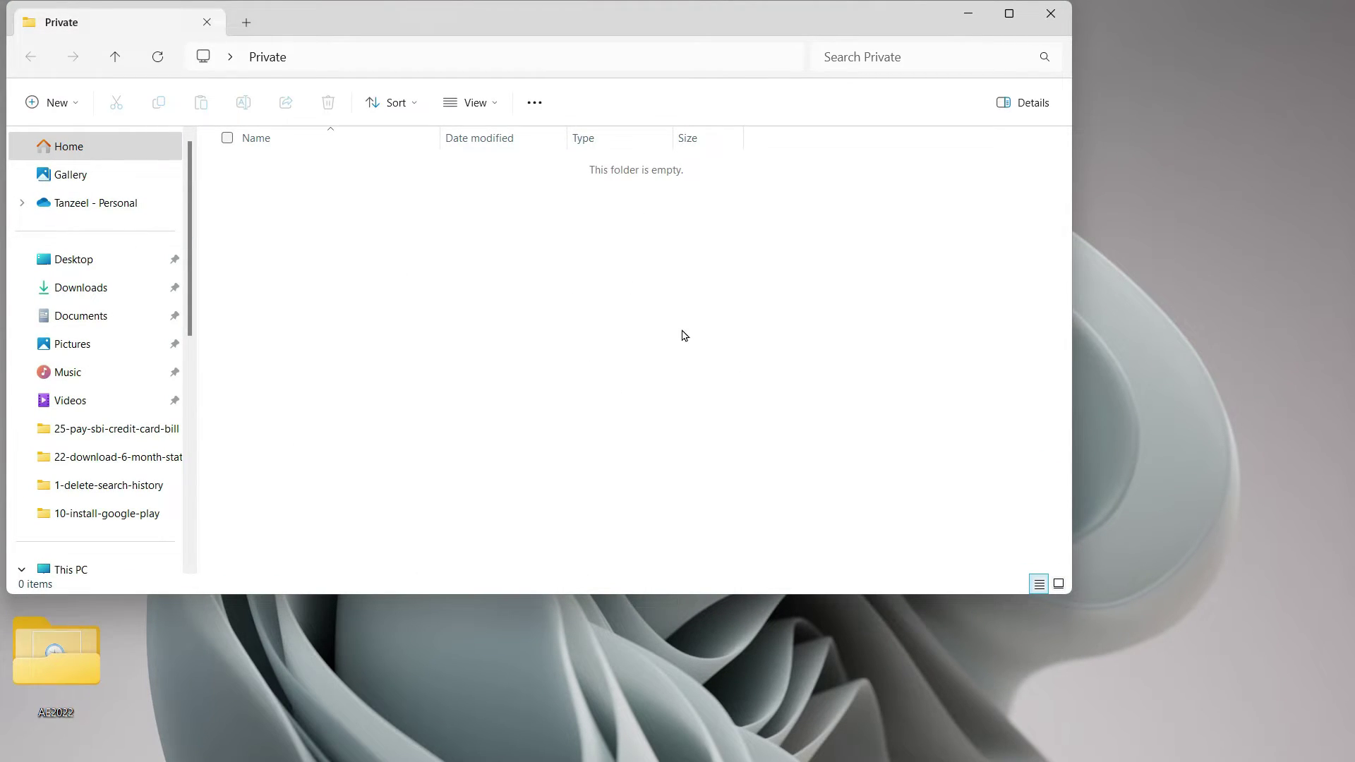
{"action": "left_click", "coordinate": [1051, 14]}
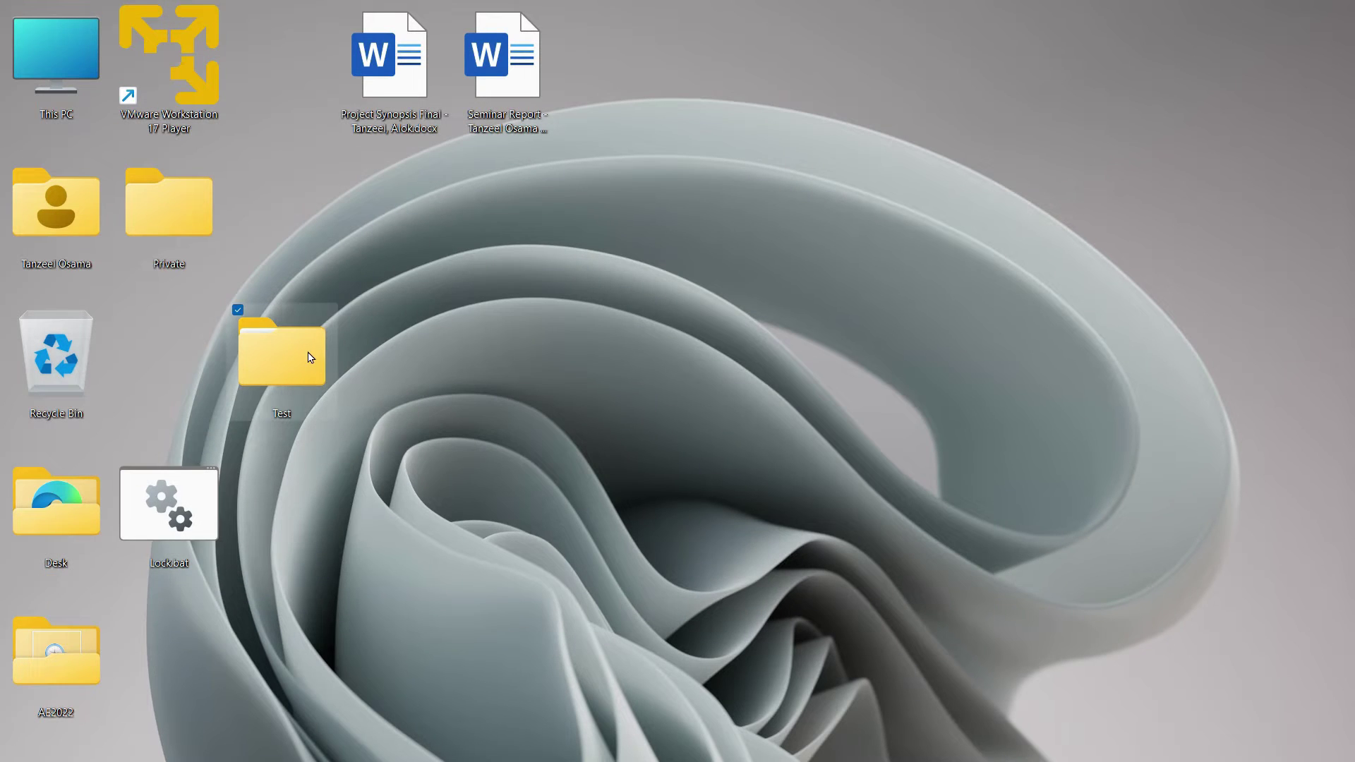
{"action": "double_click", "coordinate": [305, 356]}
Put Lock.bat back into Test and download WinRAR 6.24 English 64-bit from win-rar.com
{"action": "left_click_drag", "start_coordinate": [169, 505], "coordinate": [769, 287]}
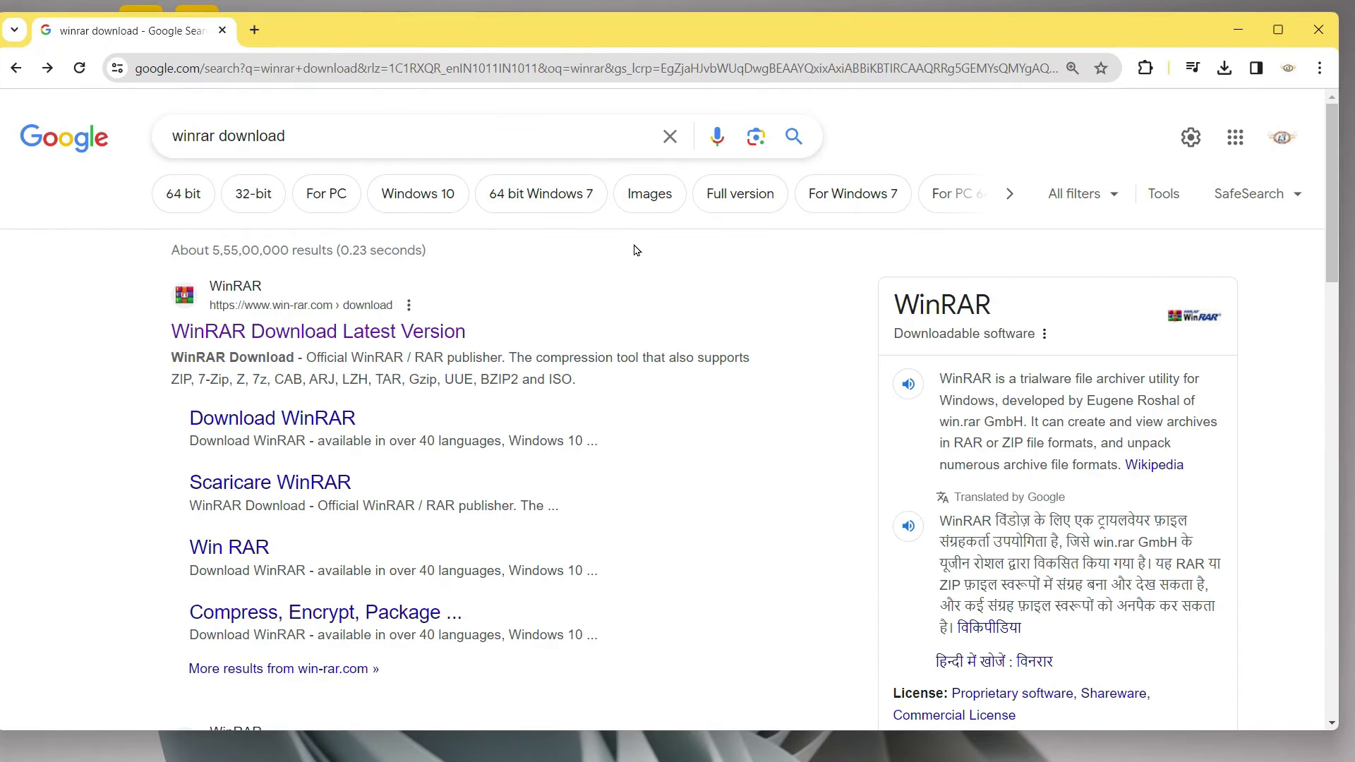
{"action": "left_click", "coordinate": [1278, 31]}
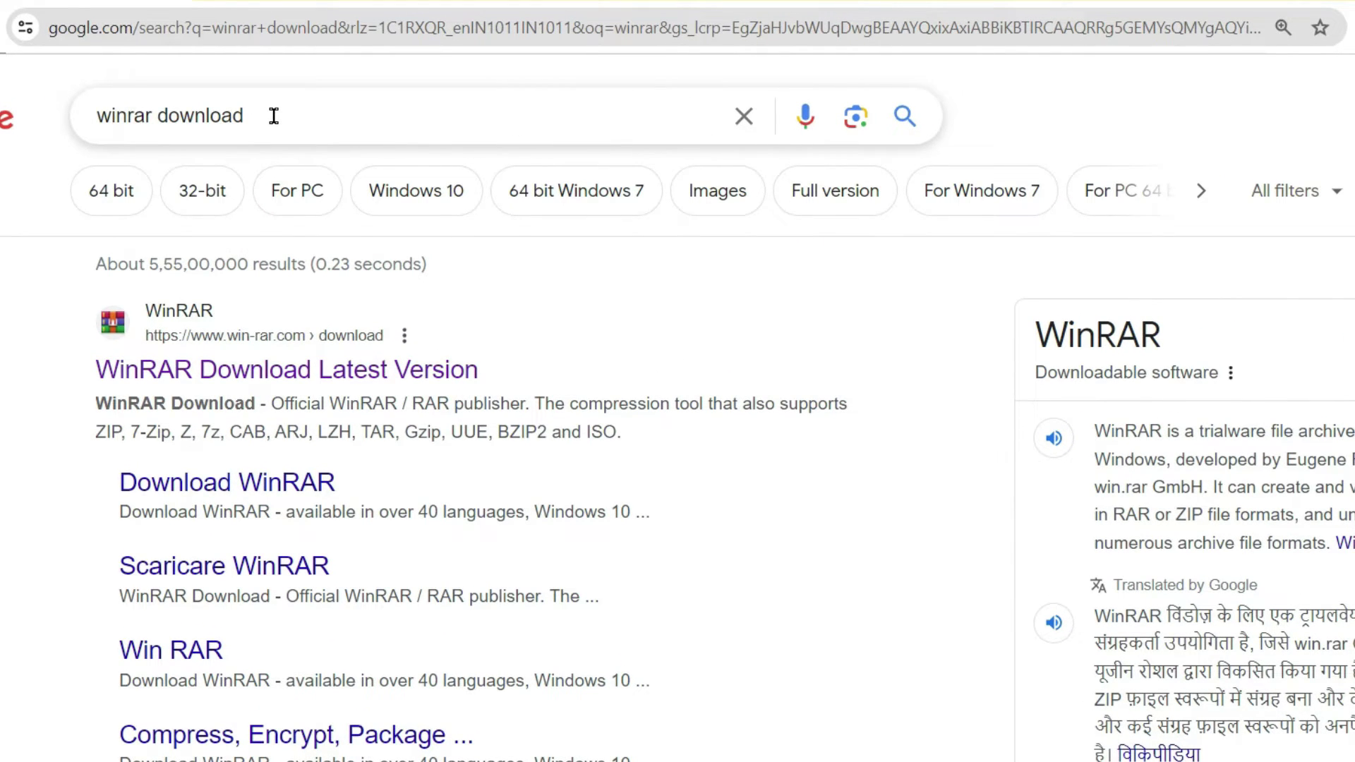
{"action": "left_click", "coordinate": [349, 374]}
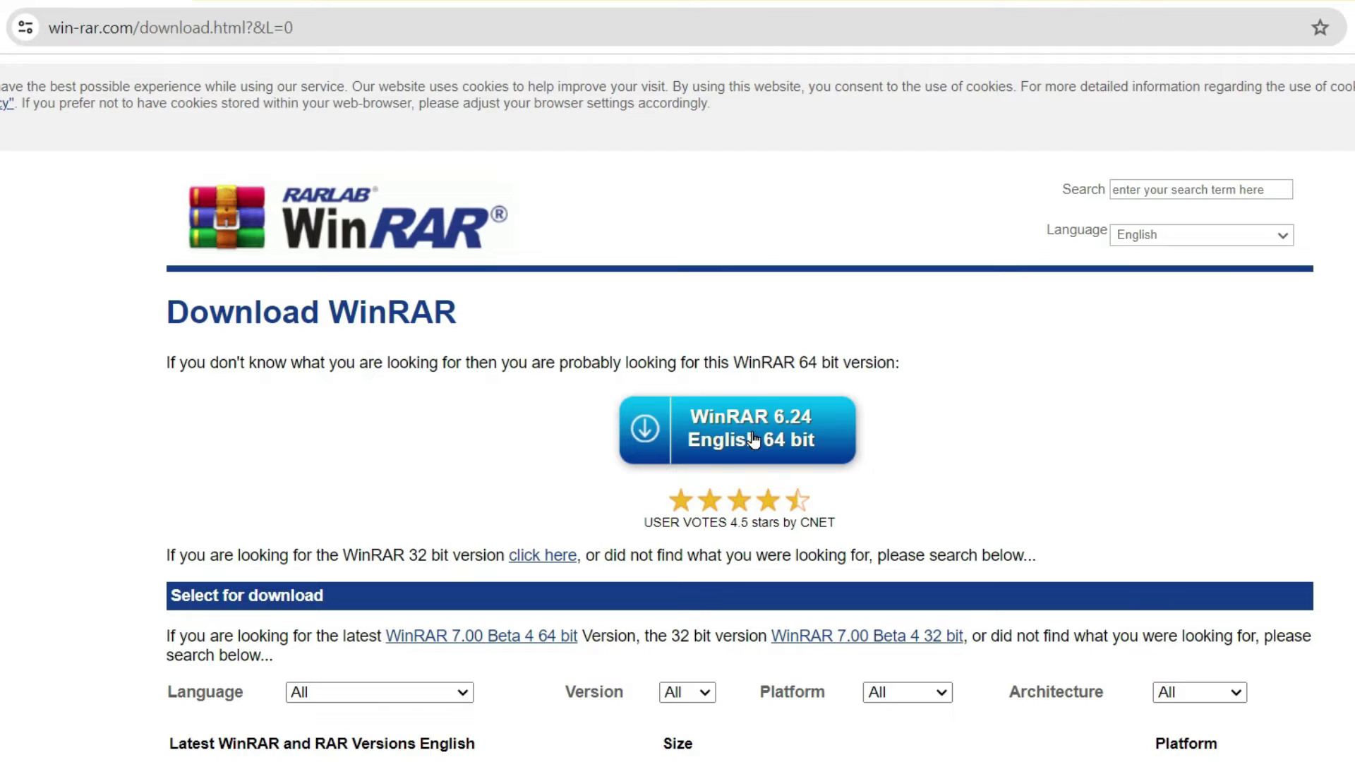
{"action": "left_click", "coordinate": [754, 441]}
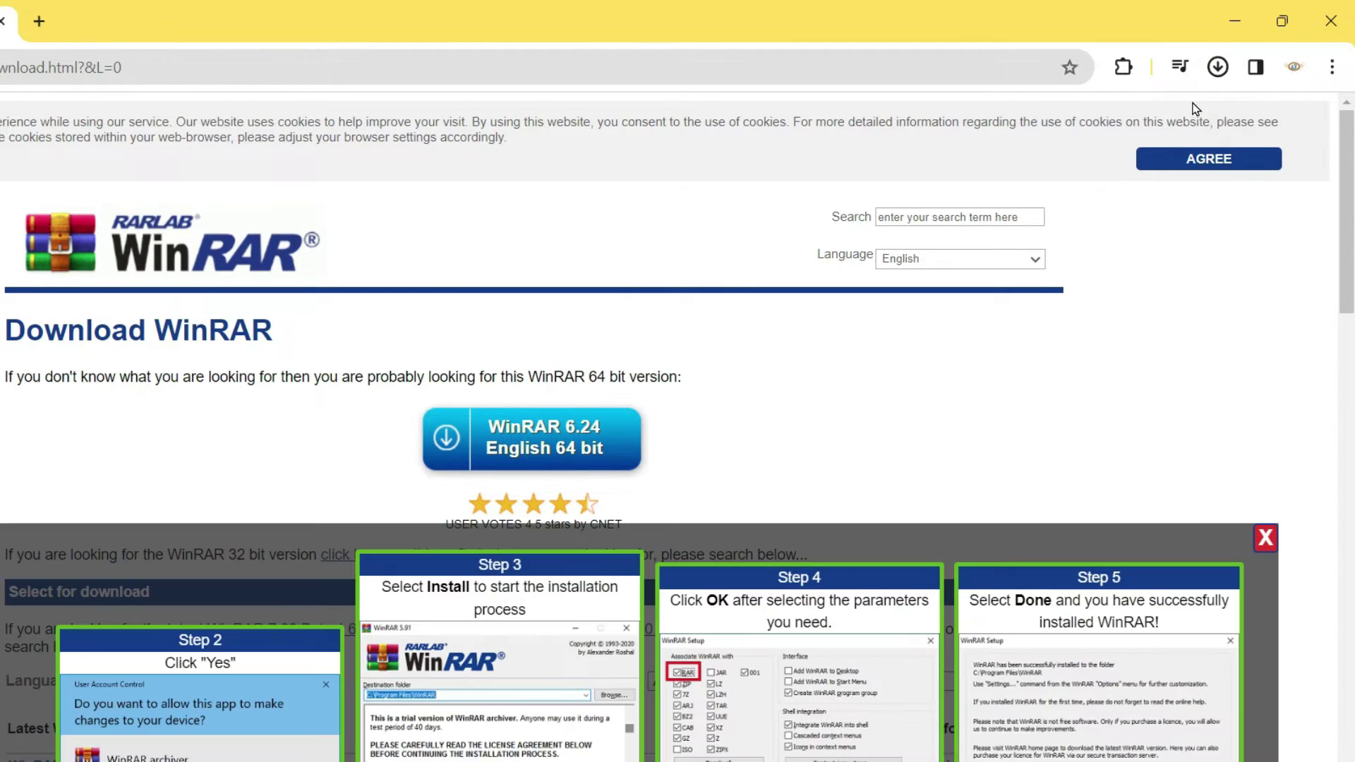
{"action": "left_click", "coordinate": [1218, 66]}
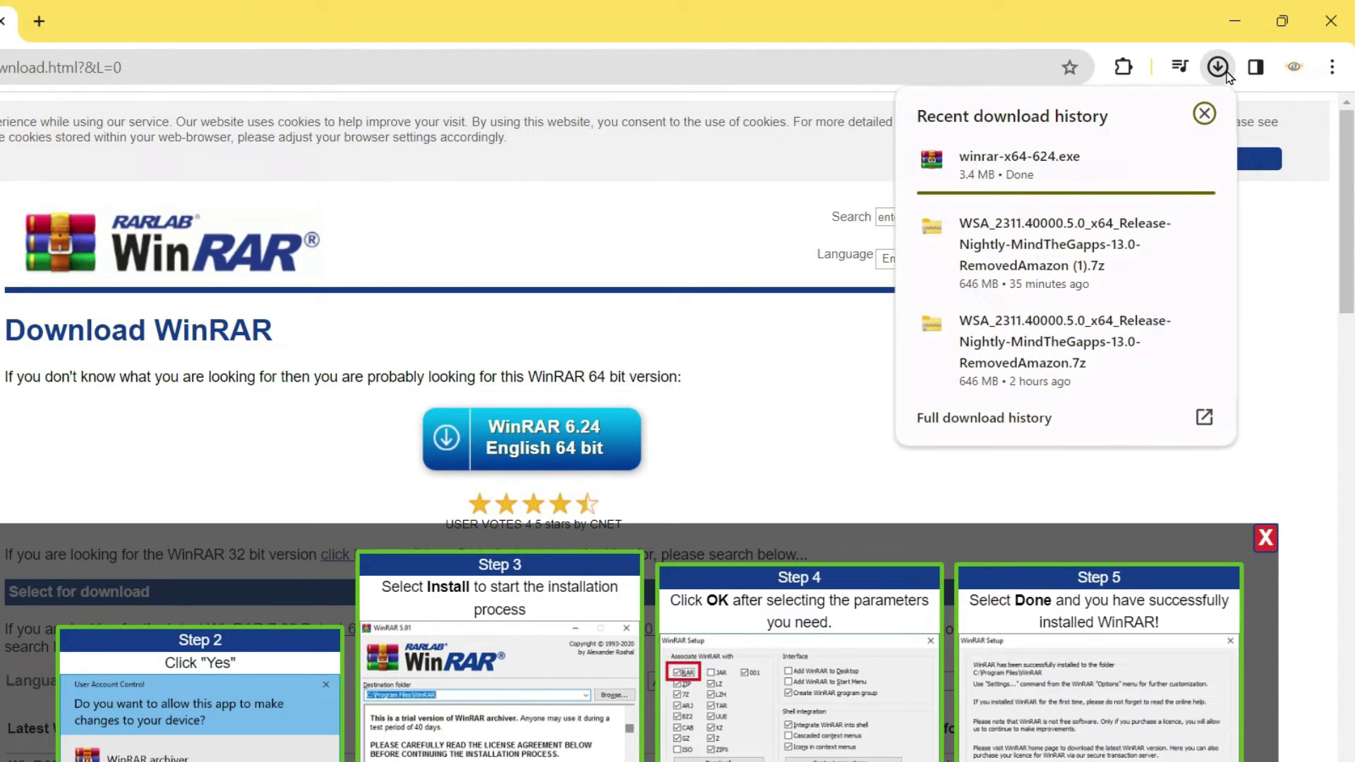
Install WinRAR 6.24 into C:\Program Files\WinRAR with default associations, then close the leftover windows
{"action": "left_click", "coordinate": [1088, 176]}
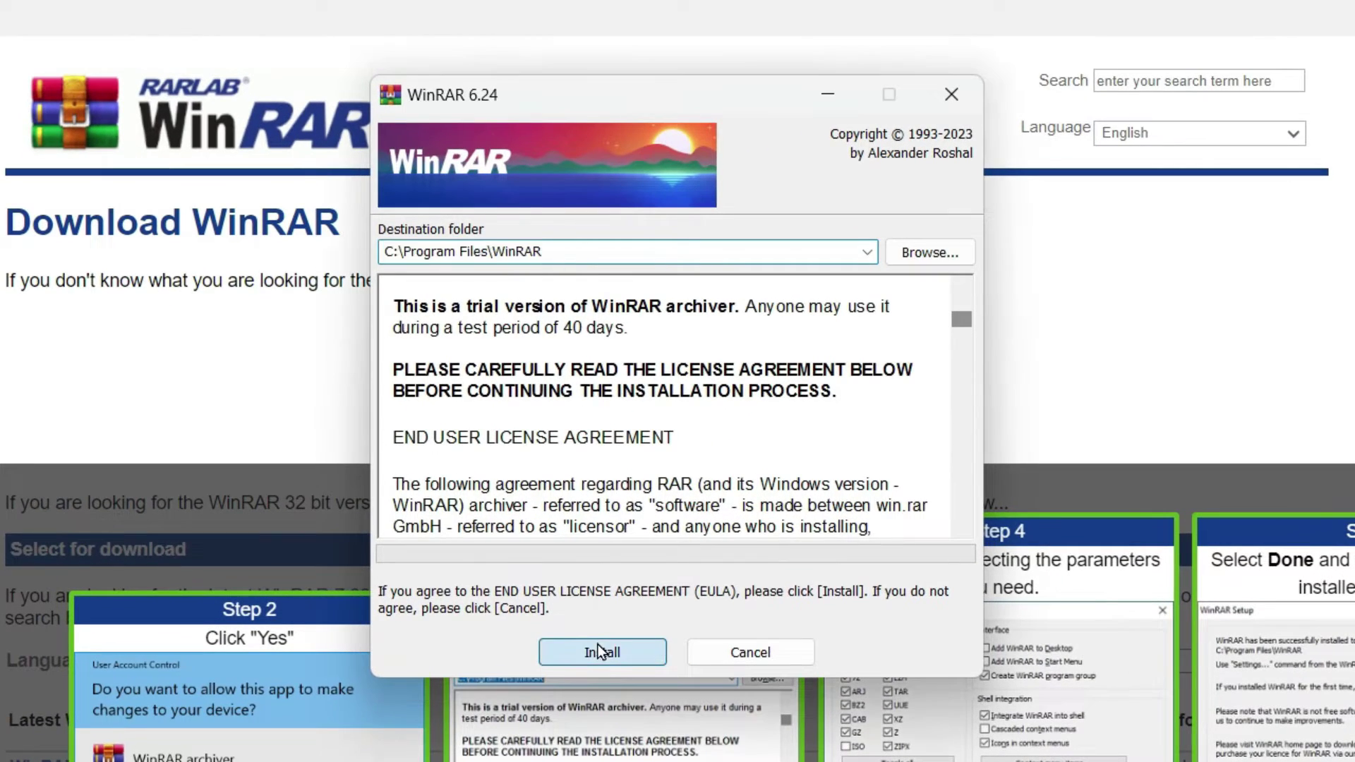
{"action": "left_click", "coordinate": [599, 650]}
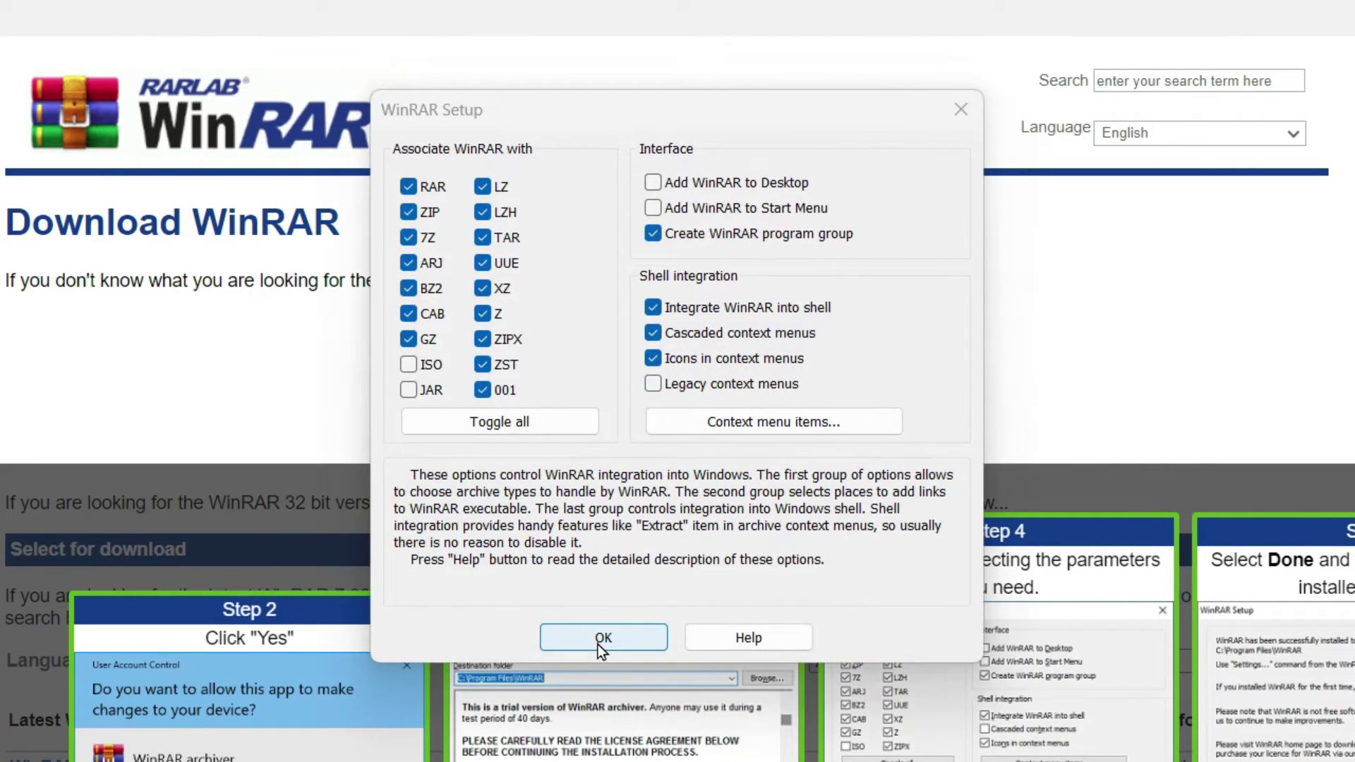
{"action": "left_click", "coordinate": [598, 645]}
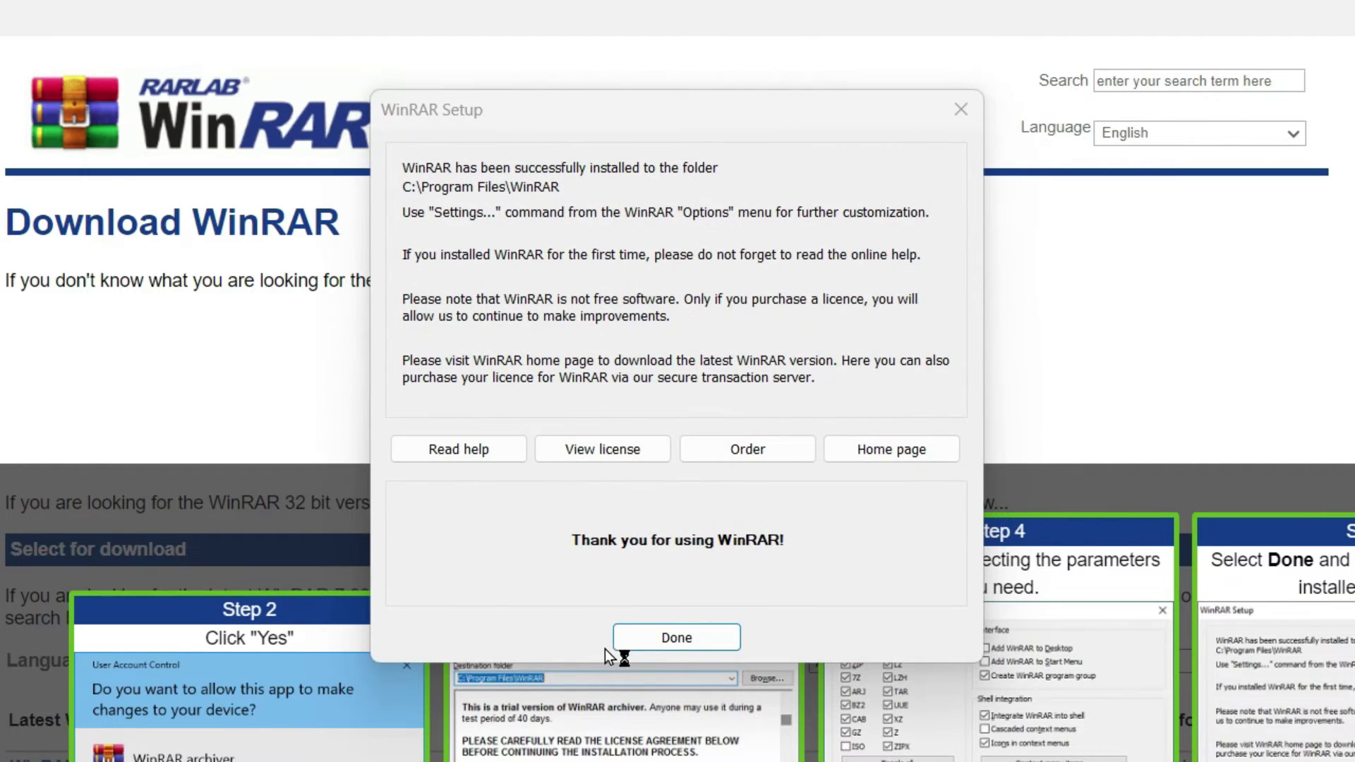
{"action": "left_click", "coordinate": [678, 638]}
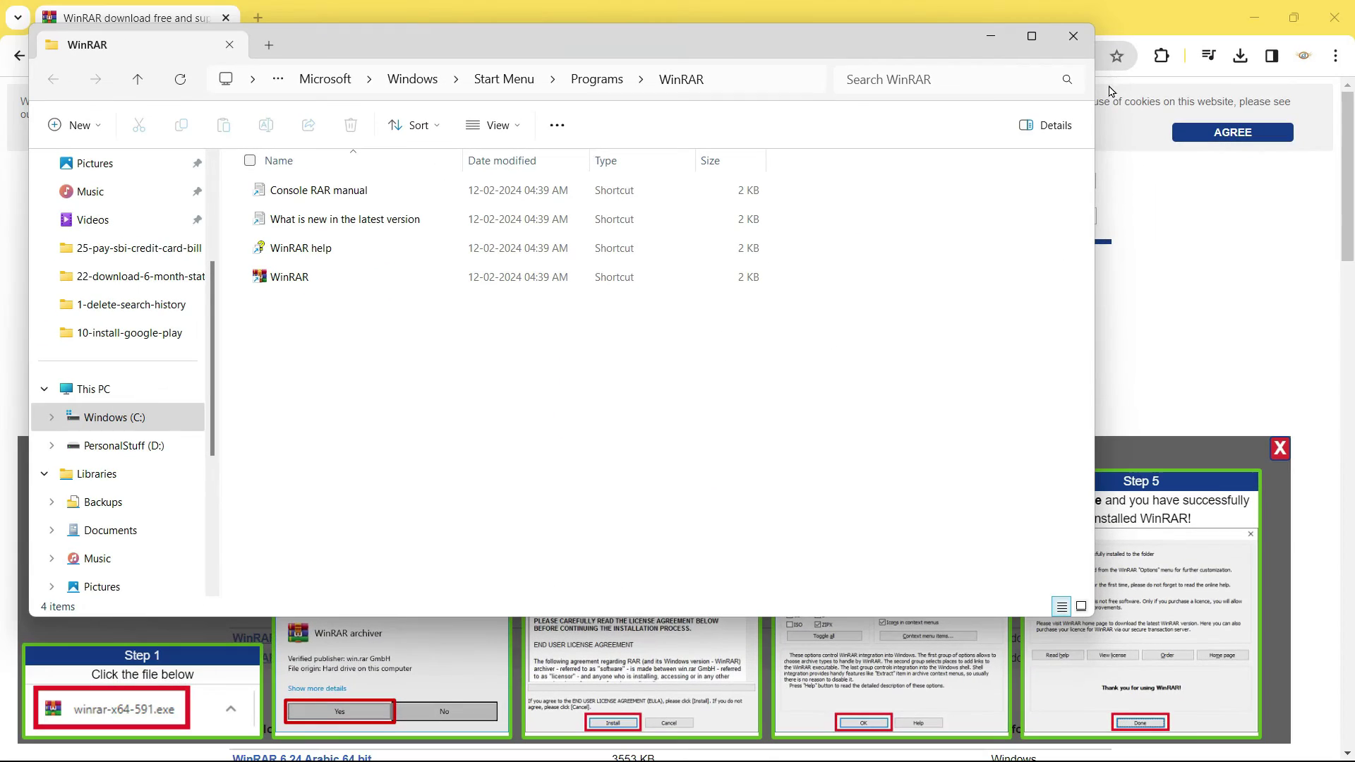
{"action": "left_click", "coordinate": [1073, 35]}
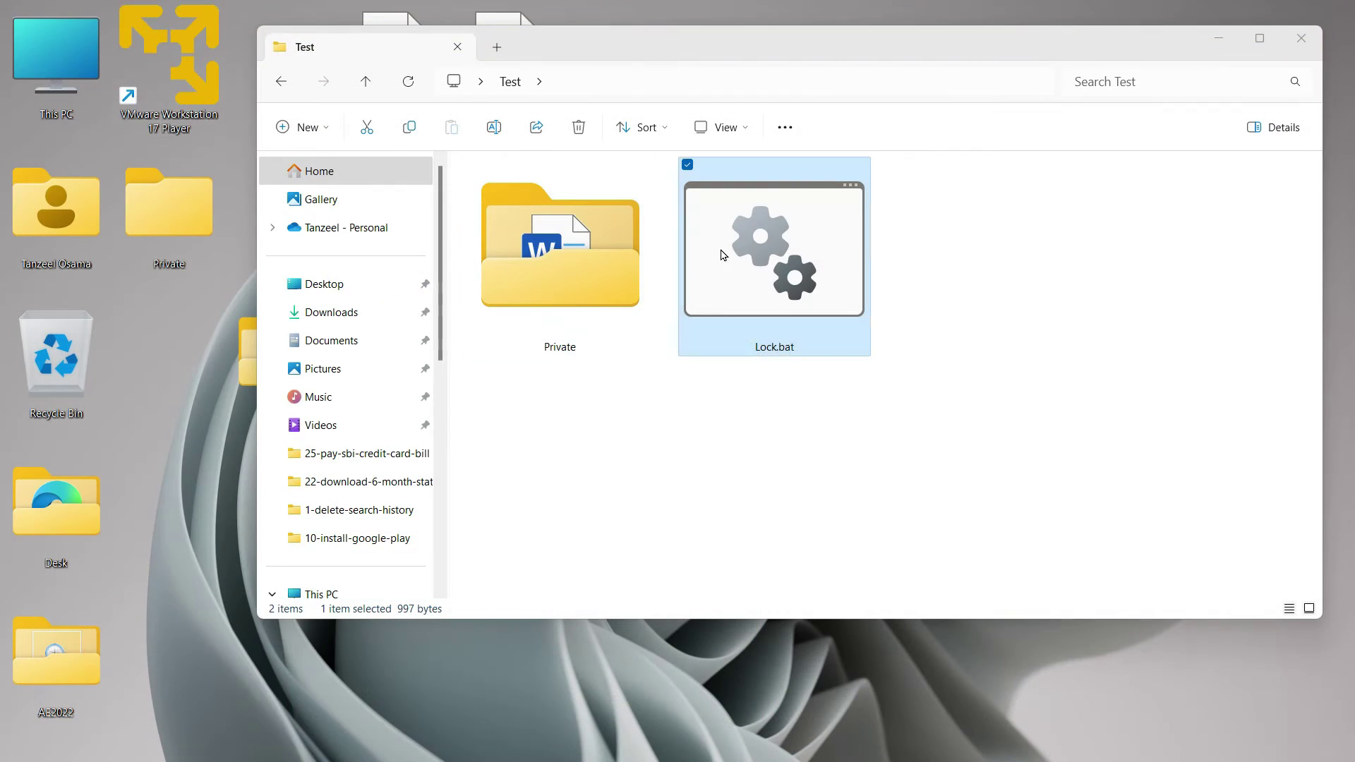
{"action": "left_click", "coordinate": [1301, 38]}
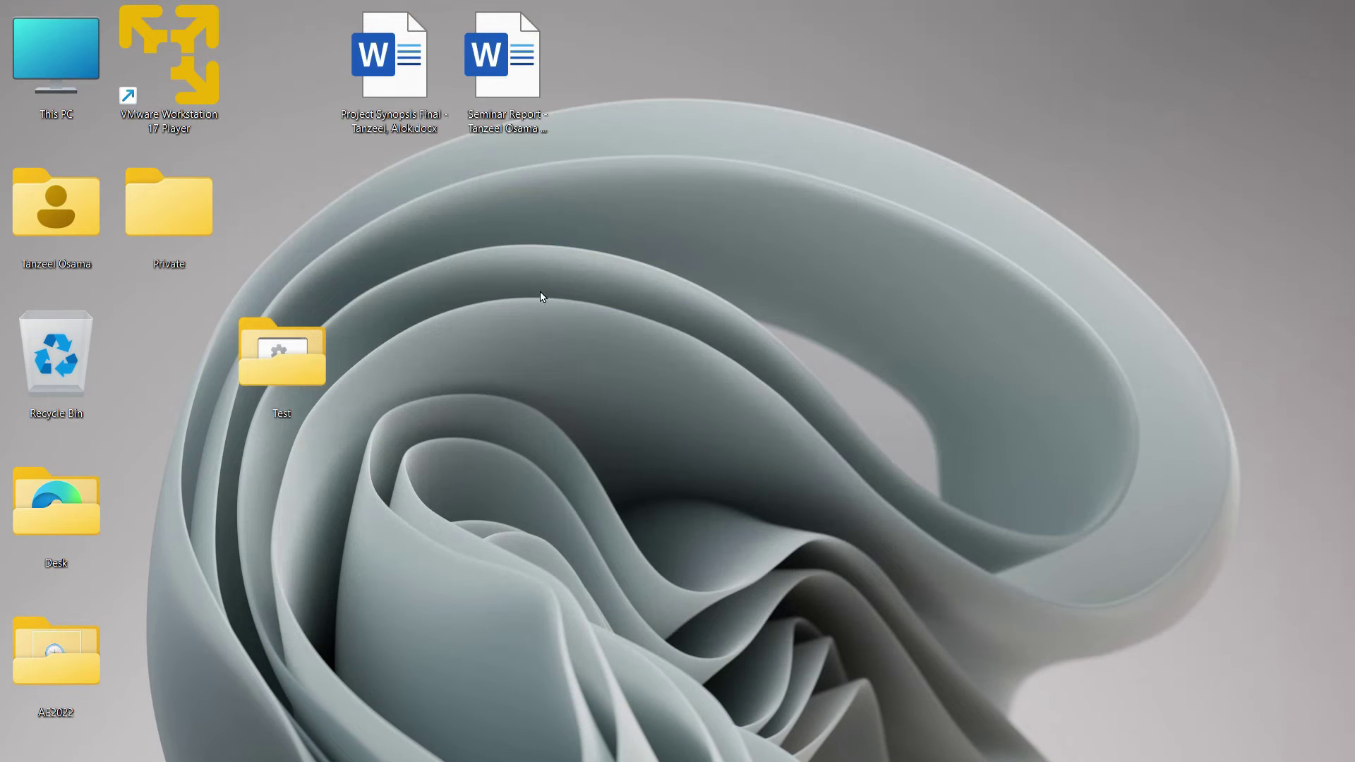
Move the Private folder into the slot beside Test on the desktop
{"action": "left_click_drag", "start_coordinate": [170, 205], "coordinate": [445, 384]}
{"action": "left_click_drag", "start_coordinate": [437, 474], "coordinate": [255, 356]}
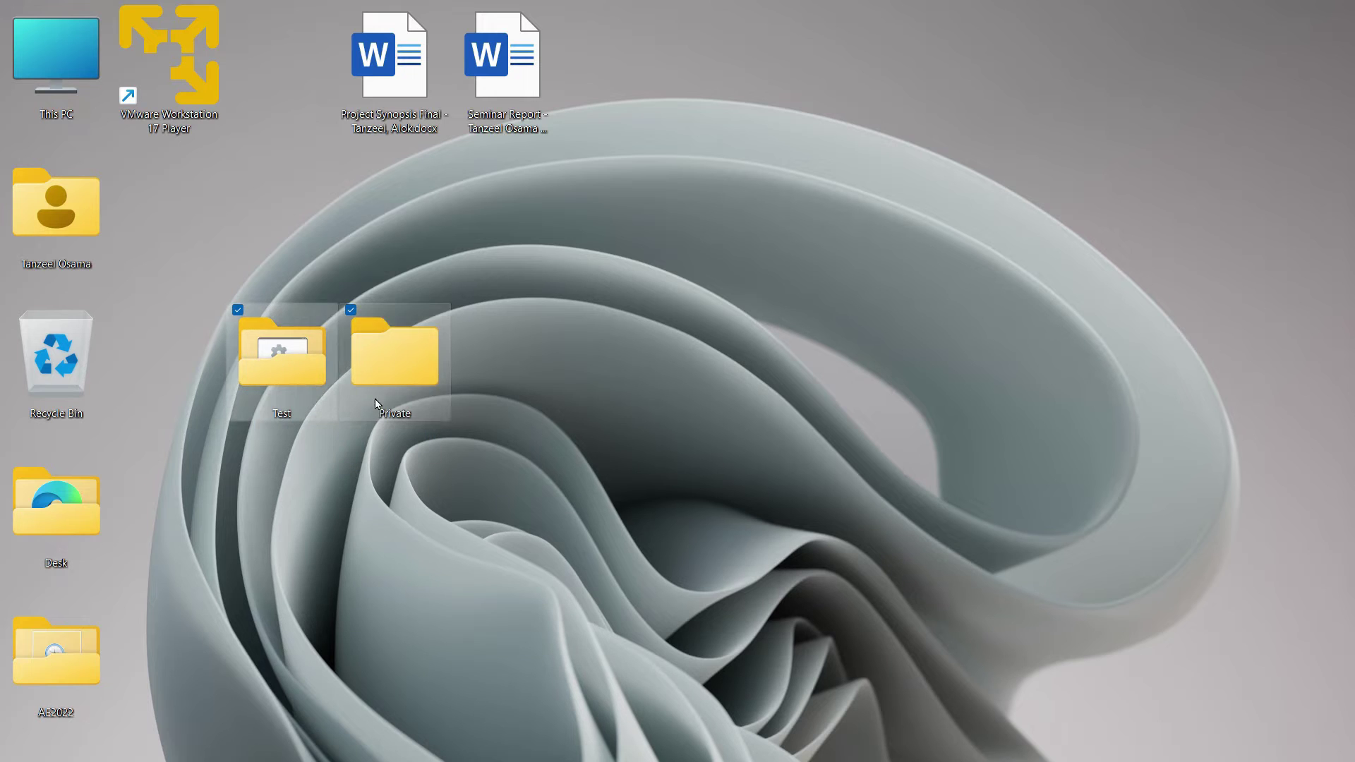
{"action": "left_click", "coordinate": [452, 521]}
Select both Test and Private and start WinRAR's Add to archive with options
{"action": "left_click_drag", "start_coordinate": [484, 502], "coordinate": [281, 332]}
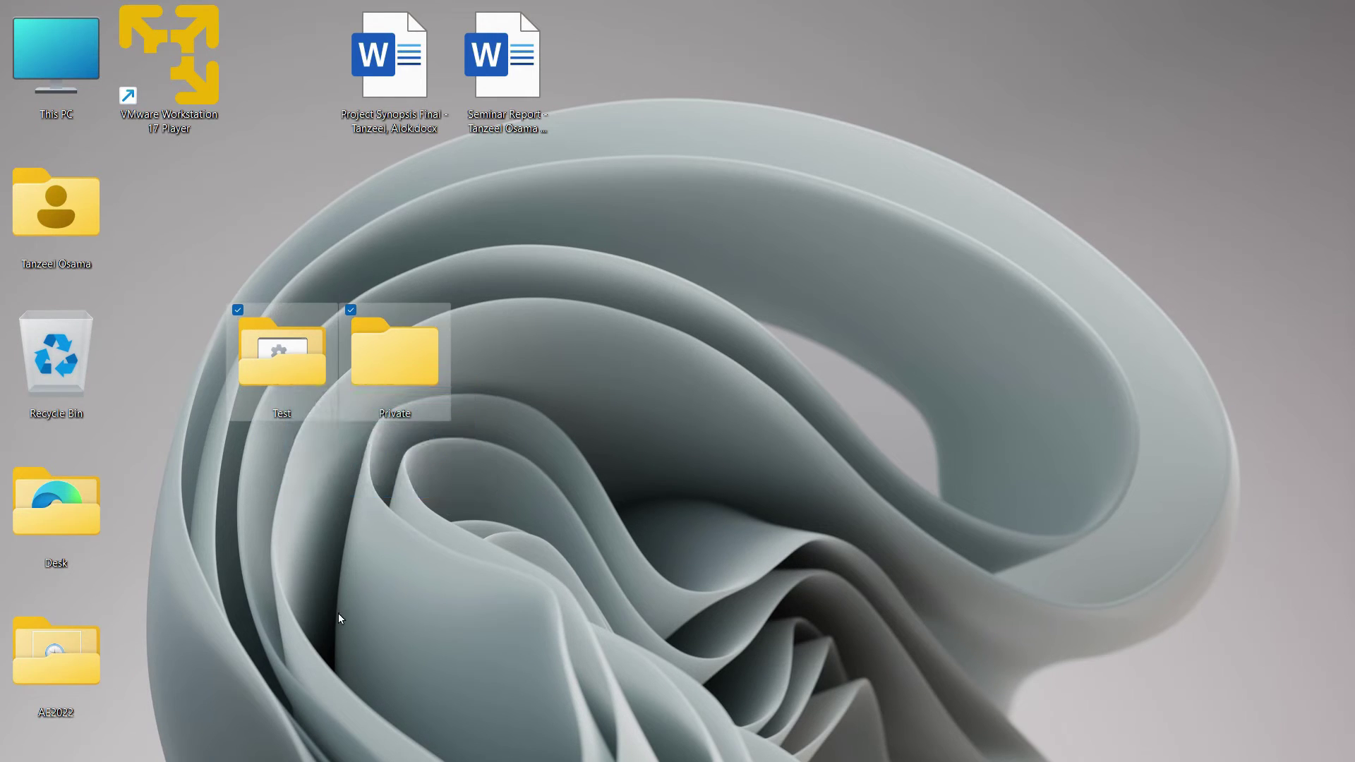
{"action": "right_click", "coordinate": [286, 356]}
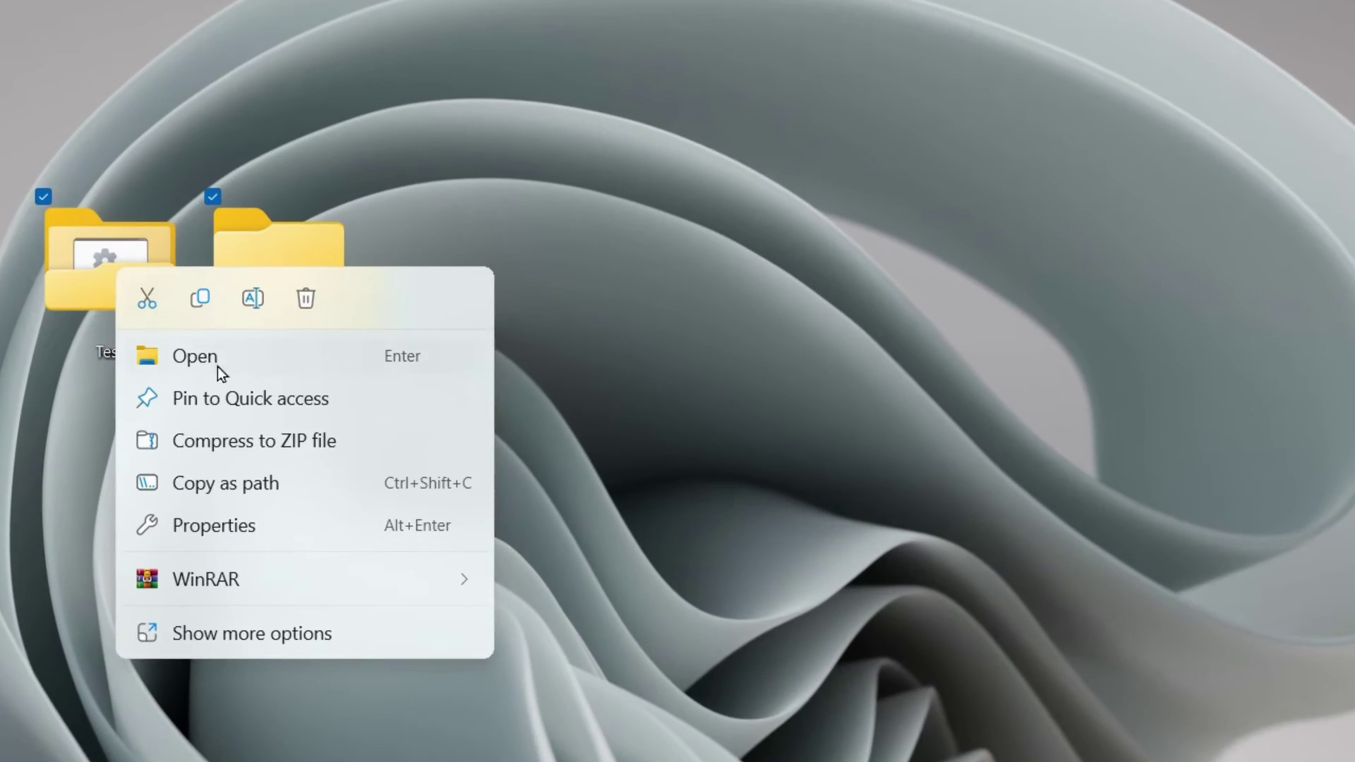
{"action": "mouse_move", "coordinate": [157, 590]}
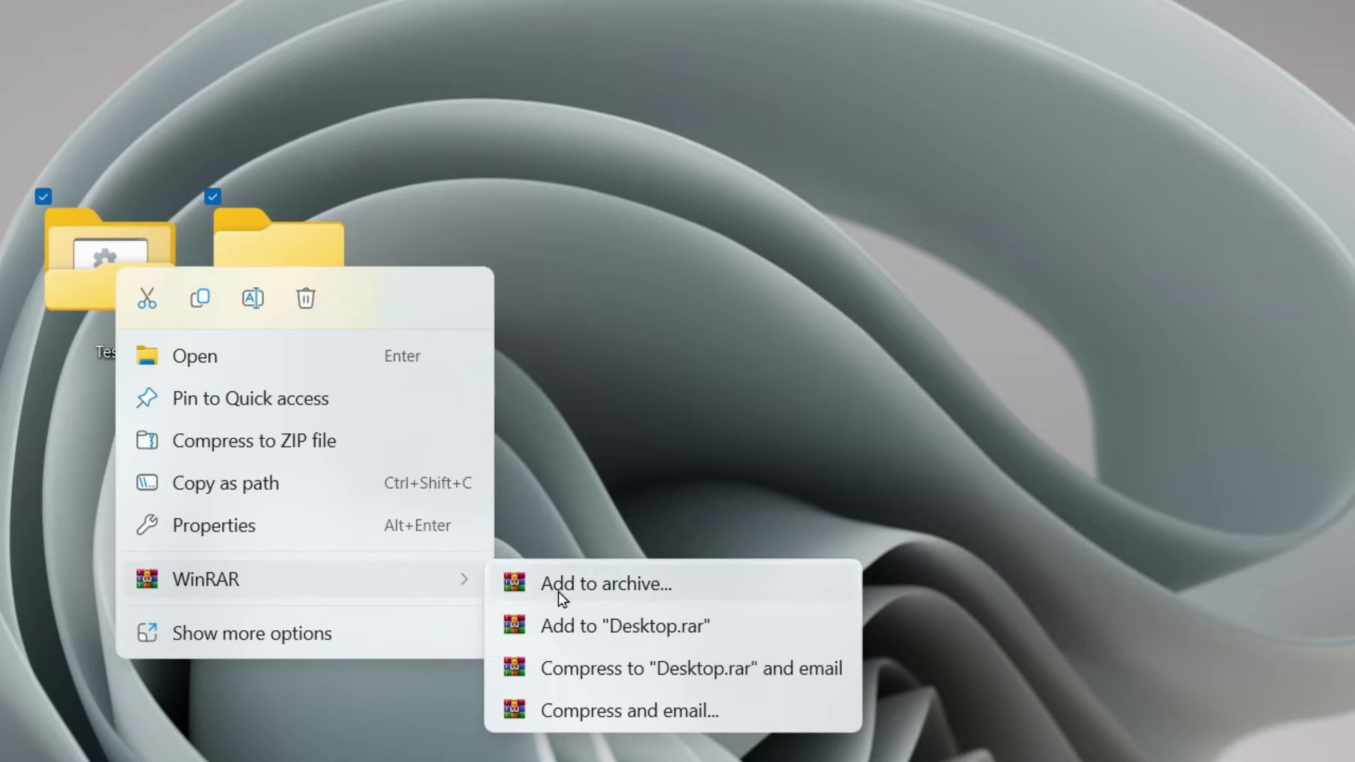
{"action": "left_click", "coordinate": [693, 584]}
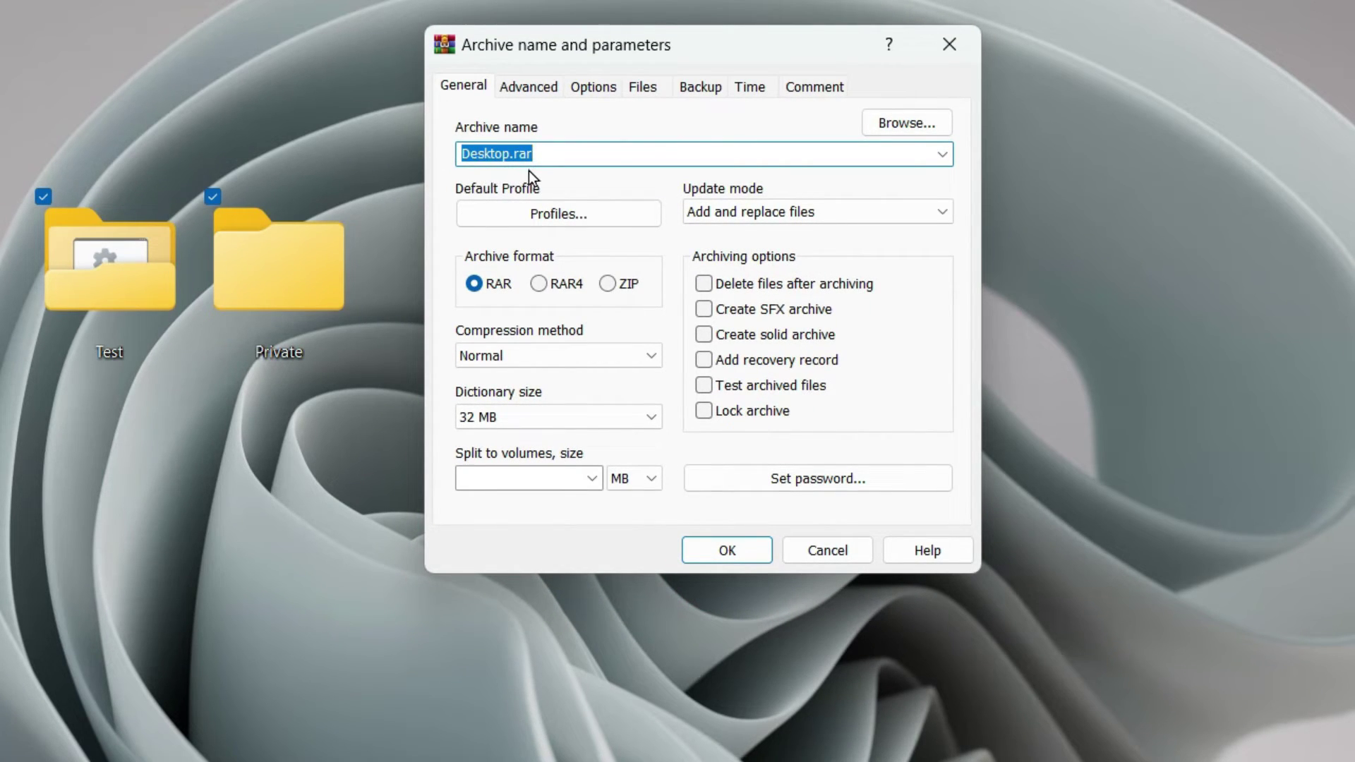
Name the archive TestLock.rar, set and confirm a password, enable deleting originals, and create it
{"action": "left_click_drag", "start_coordinate": [511, 153], "coordinate": [420, 150]}
{"action": "type", "text": "TestLo"}
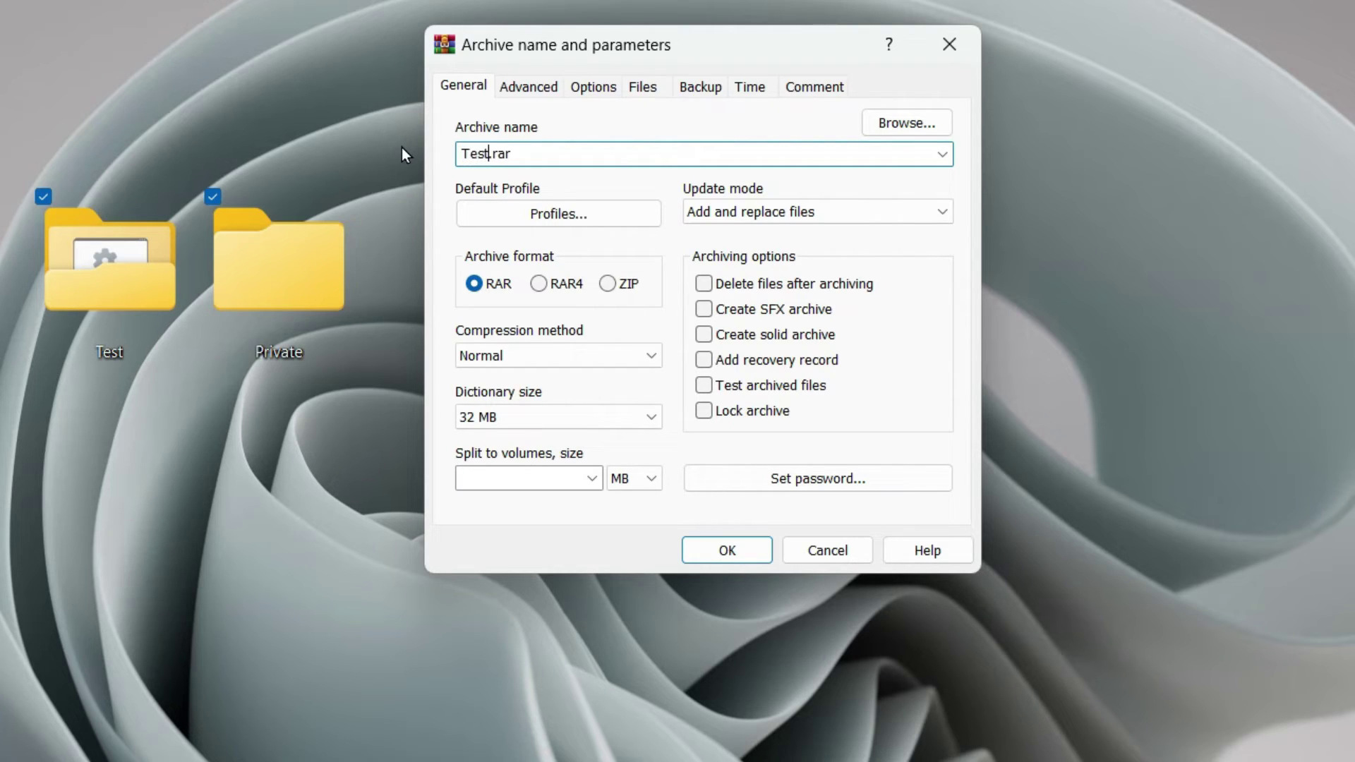
{"action": "type", "text": "ck"}
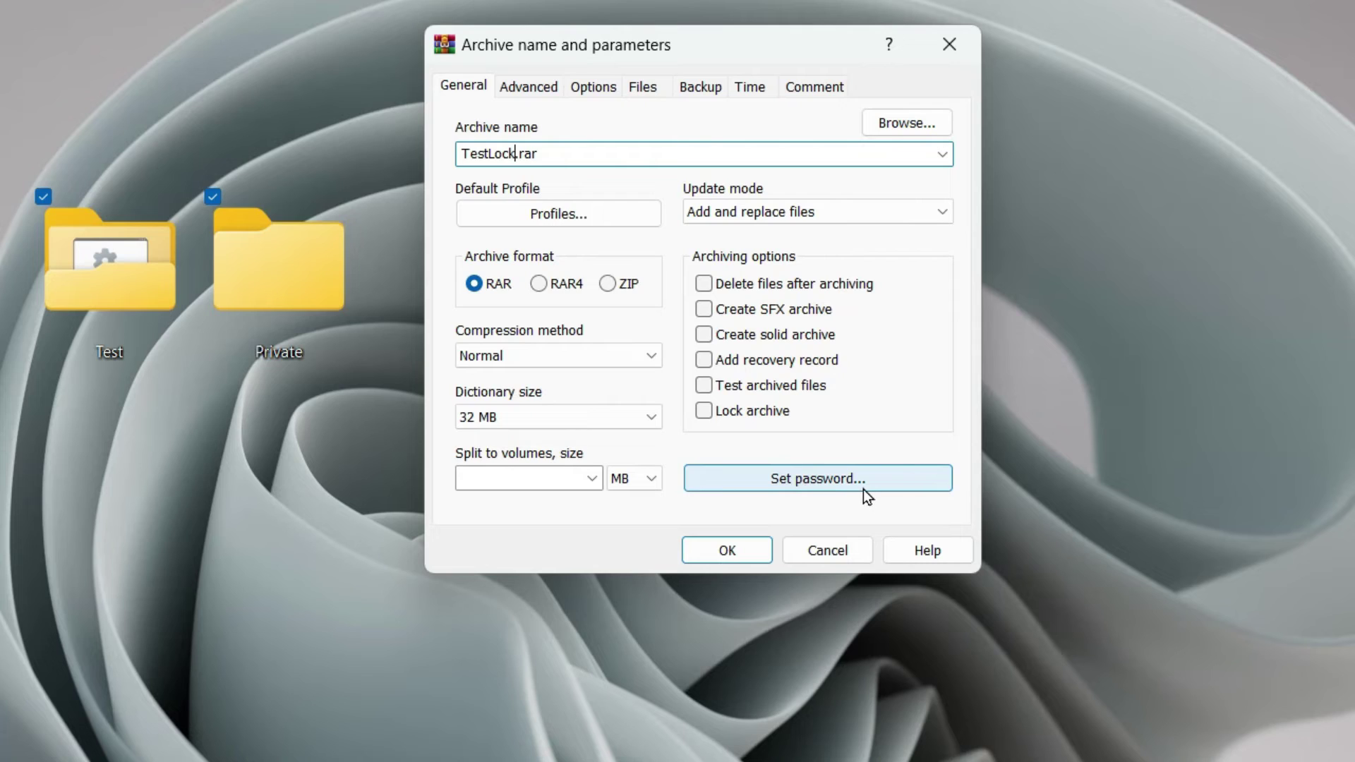
{"action": "left_click", "coordinate": [881, 475]}
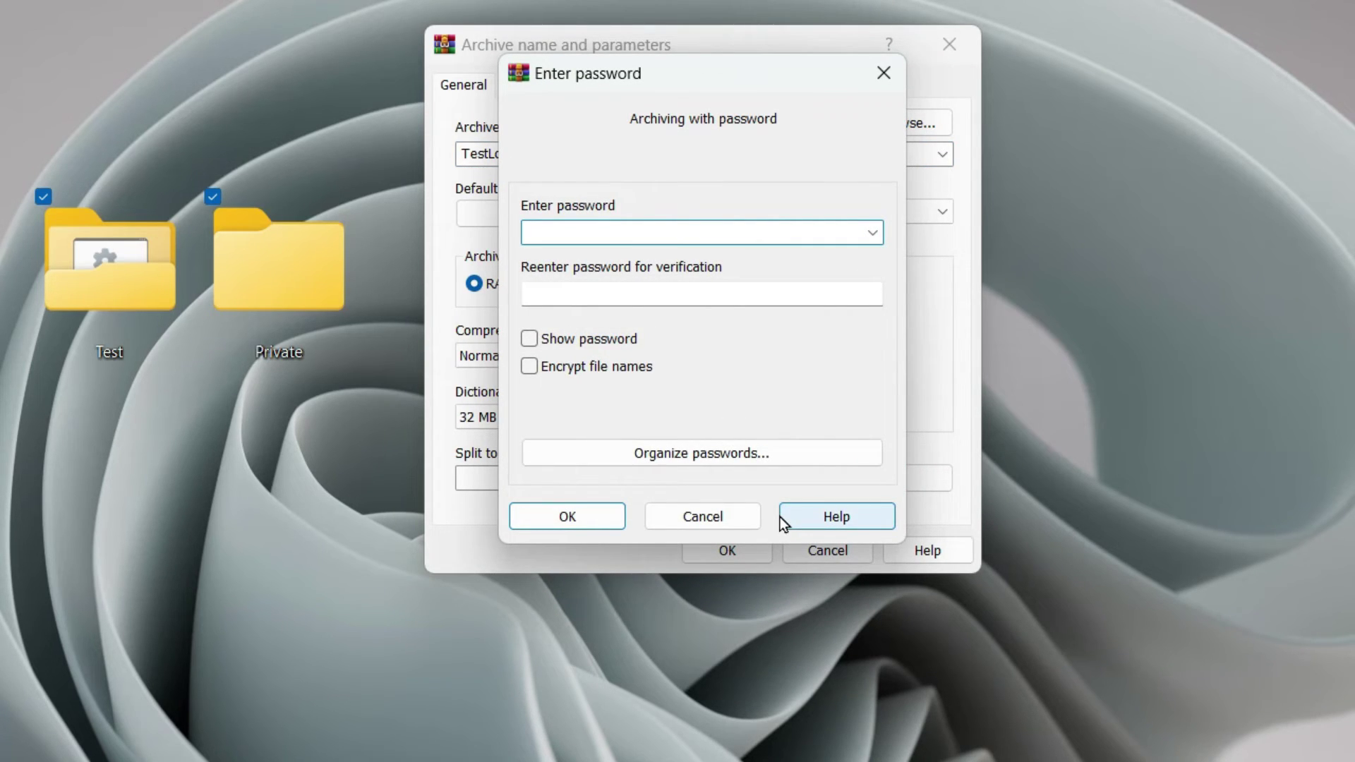
{"action": "type", "text": "●●●●●●"}
{"action": "key", "text": "Tab"}
{"action": "key", "text": "ctrl+v"}
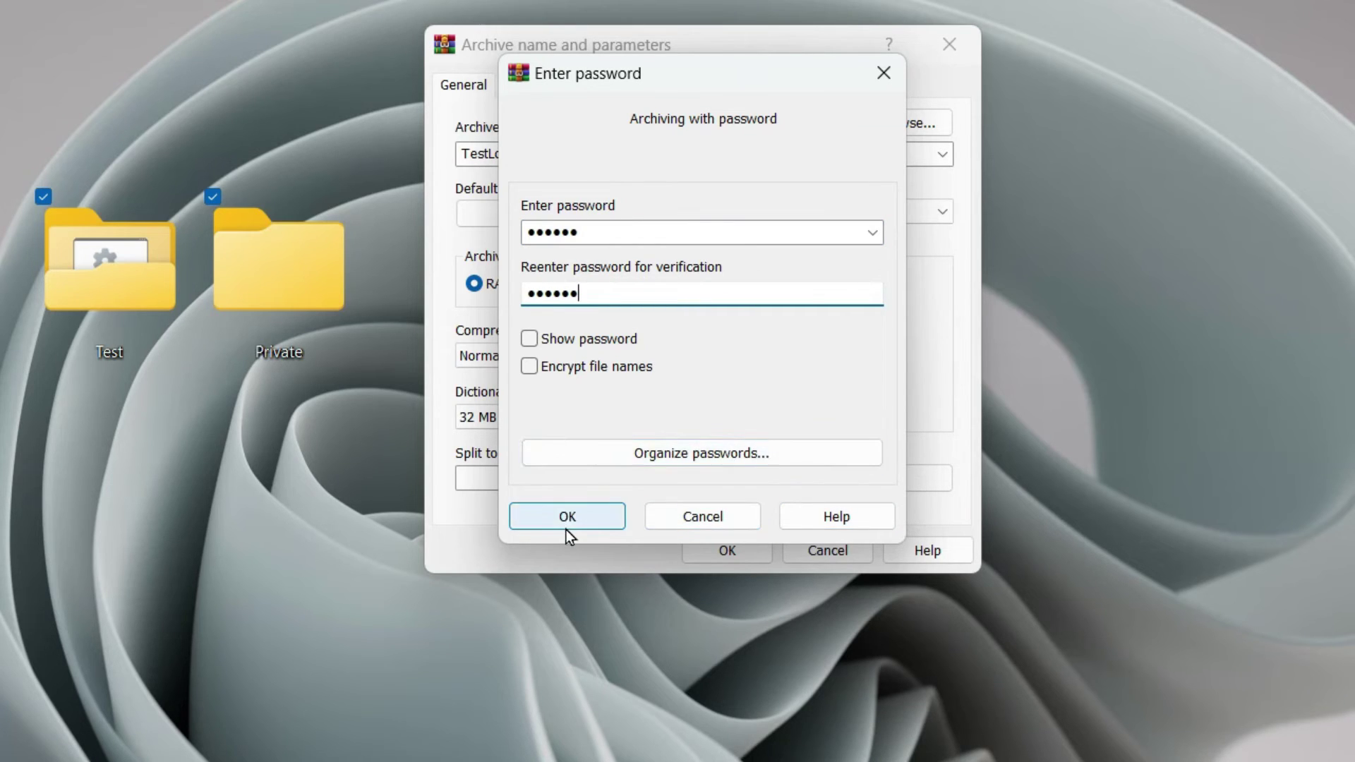
{"action": "left_click", "coordinate": [568, 517]}
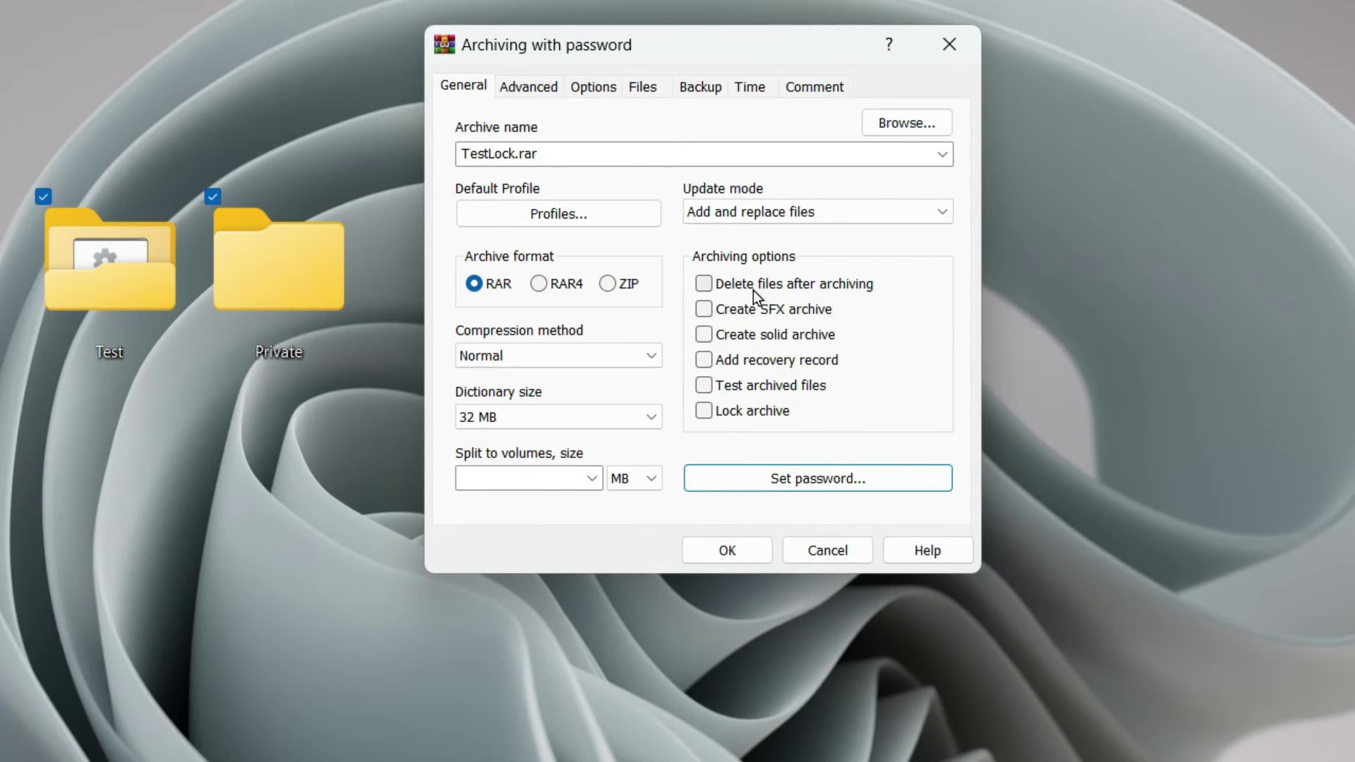
{"action": "left_click", "coordinate": [774, 283]}
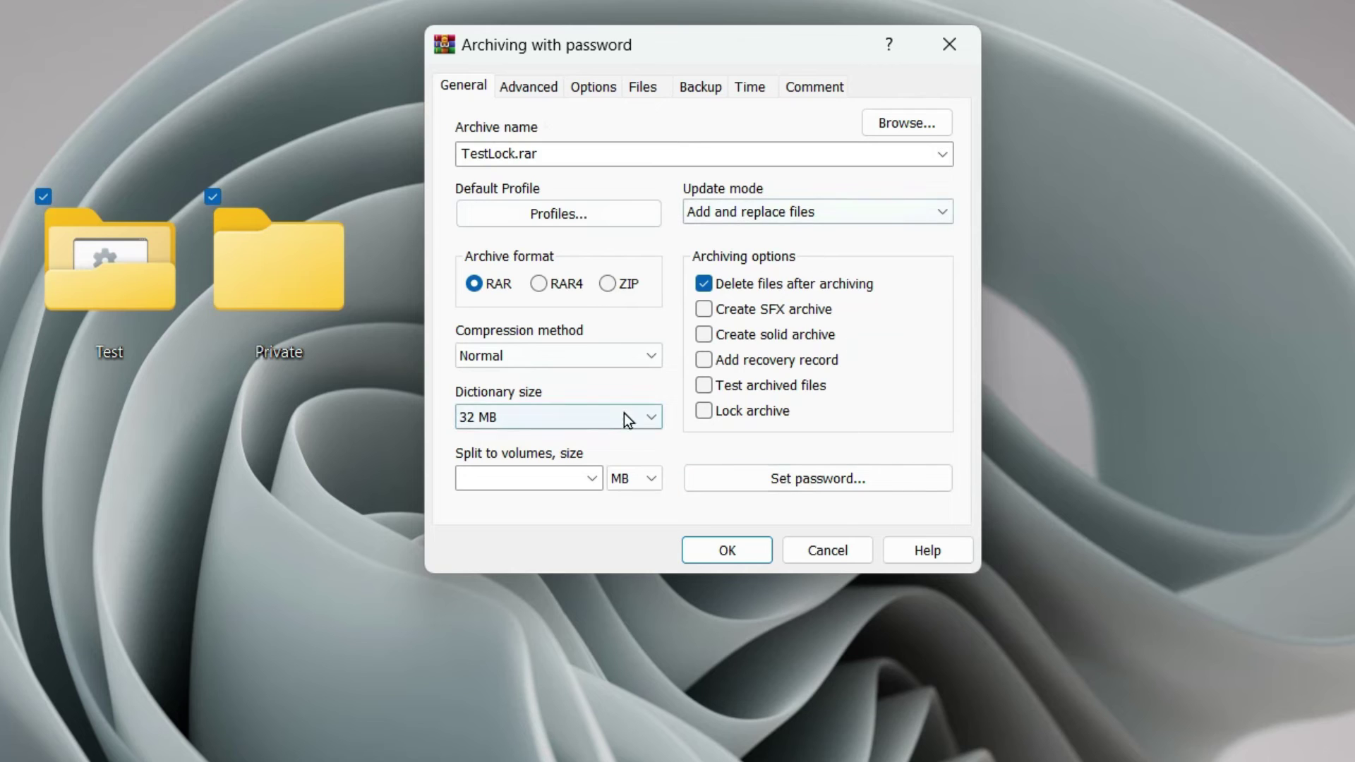
{"action": "left_click", "coordinate": [726, 556]}
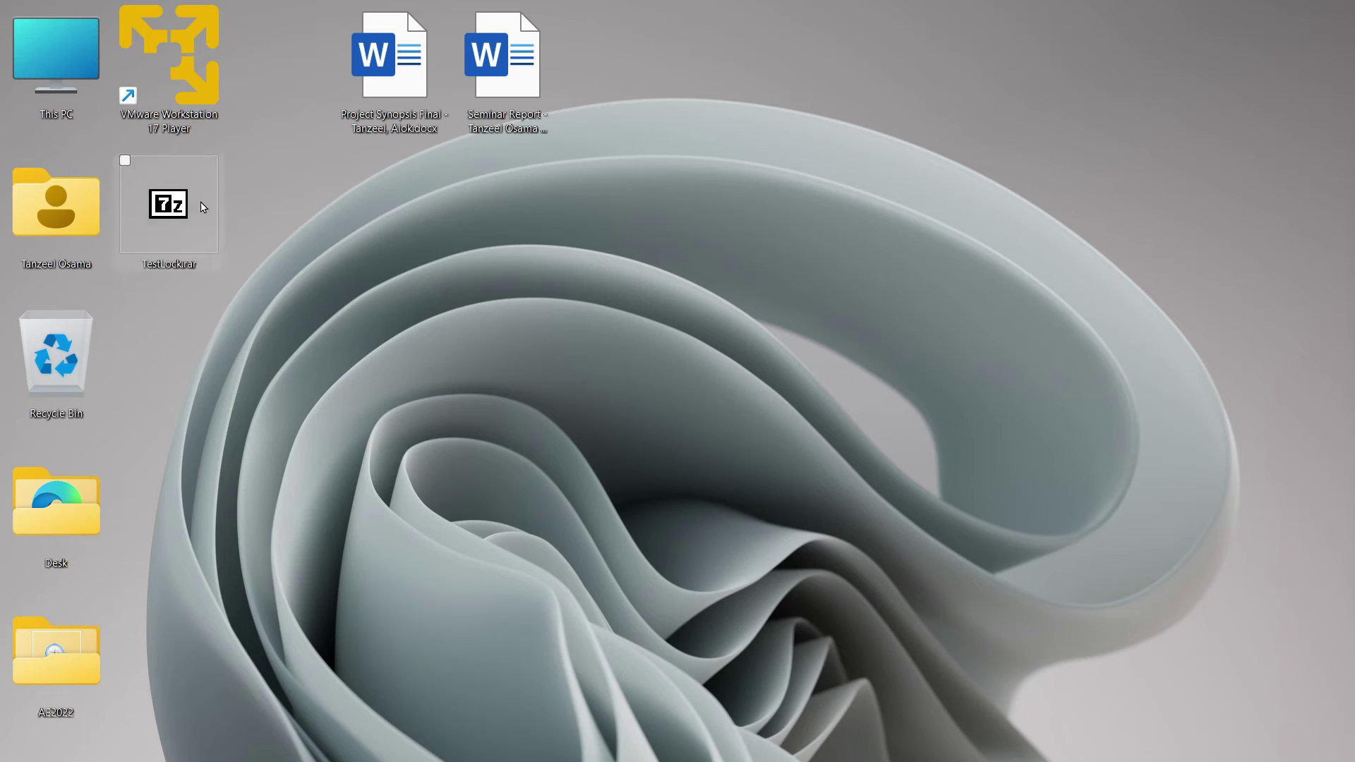
Open TestLock.rar in WinRAR just once, enter Test, and open Lock.bat to trigger the password prompt
{"action": "double_click", "coordinate": [170, 233]}
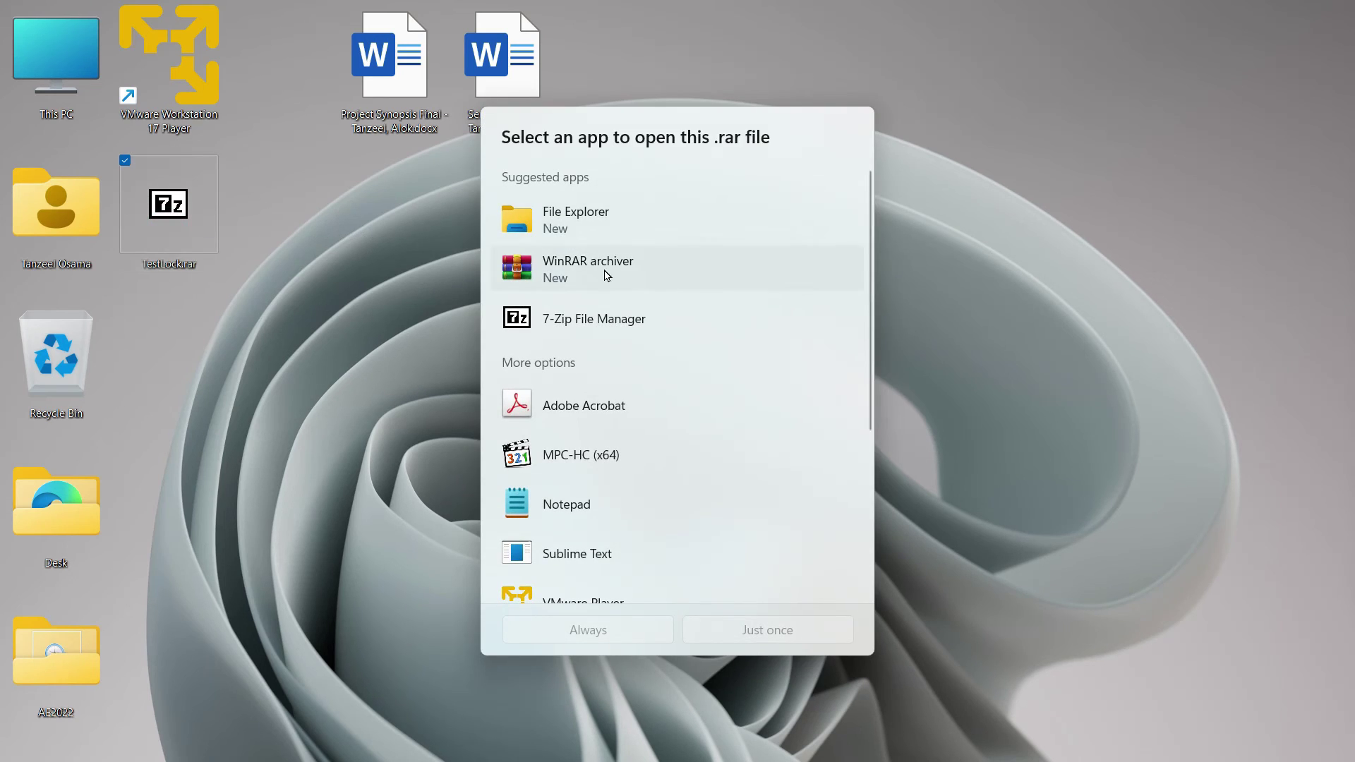
{"action": "left_click", "coordinate": [606, 274]}
{"action": "left_click", "coordinate": [703, 641]}
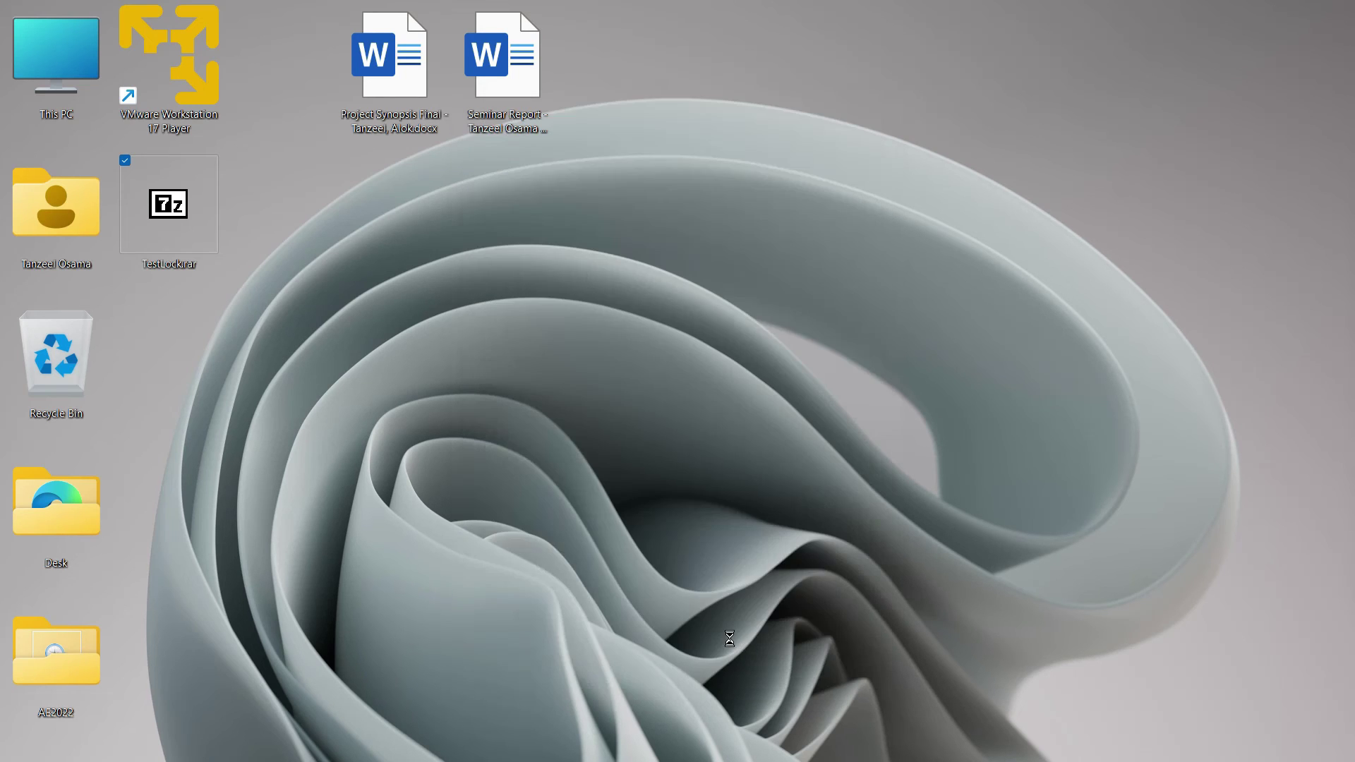
{"action": "double_click", "coordinate": [45, 255]}
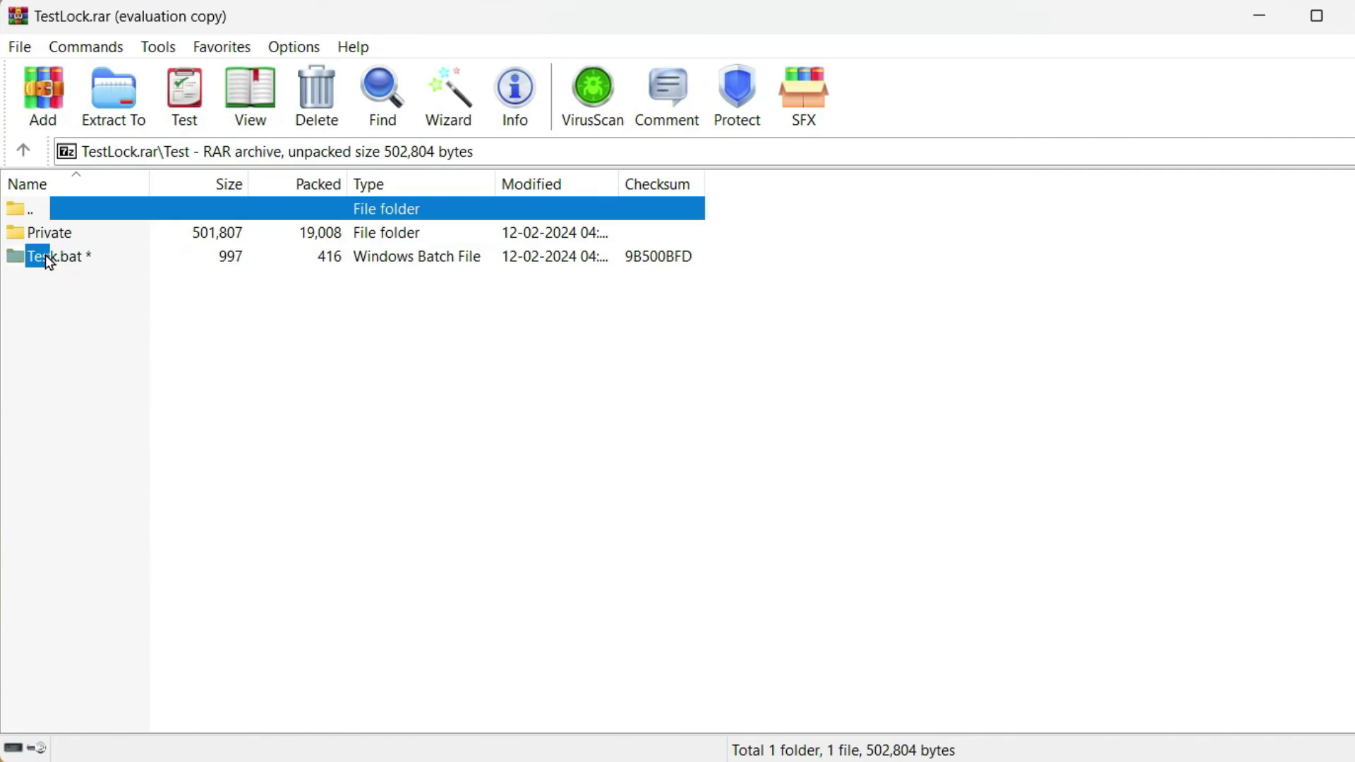
{"action": "double_click", "coordinate": [46, 255]}
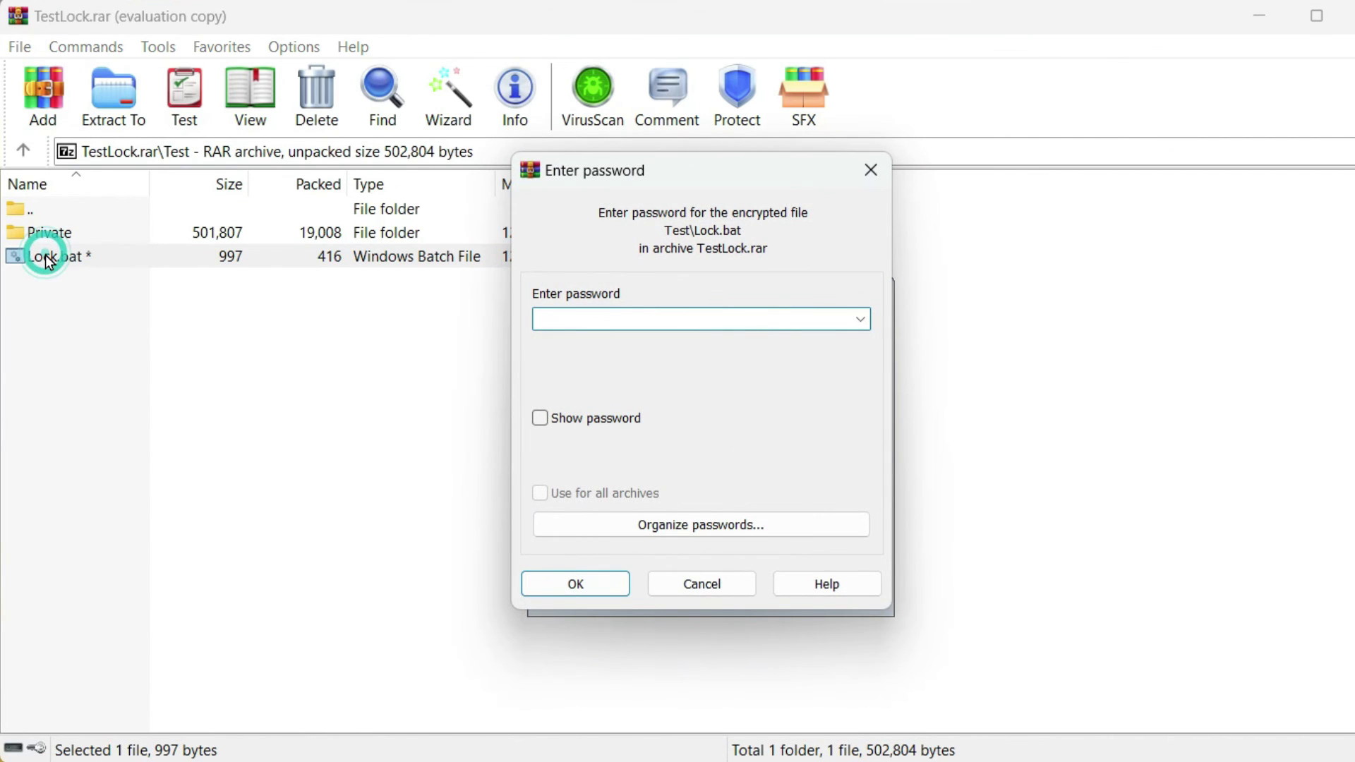